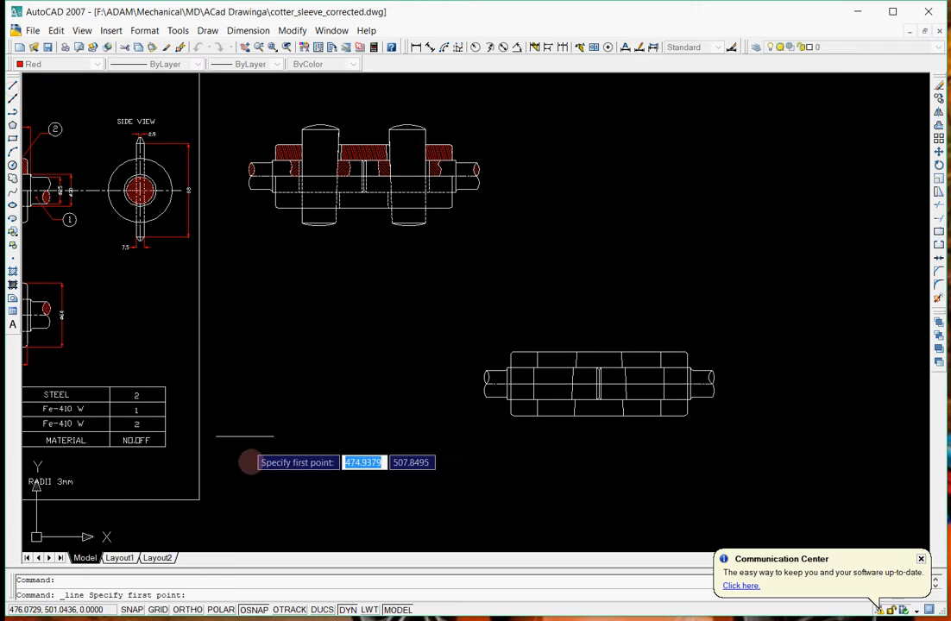
- Draw a vertical construction line downward from the left end of the separate front view's centre axis
{"action": "scroll", "coordinate": [256, 180], "scroll_direction": "up", "scroll_amount": 3}
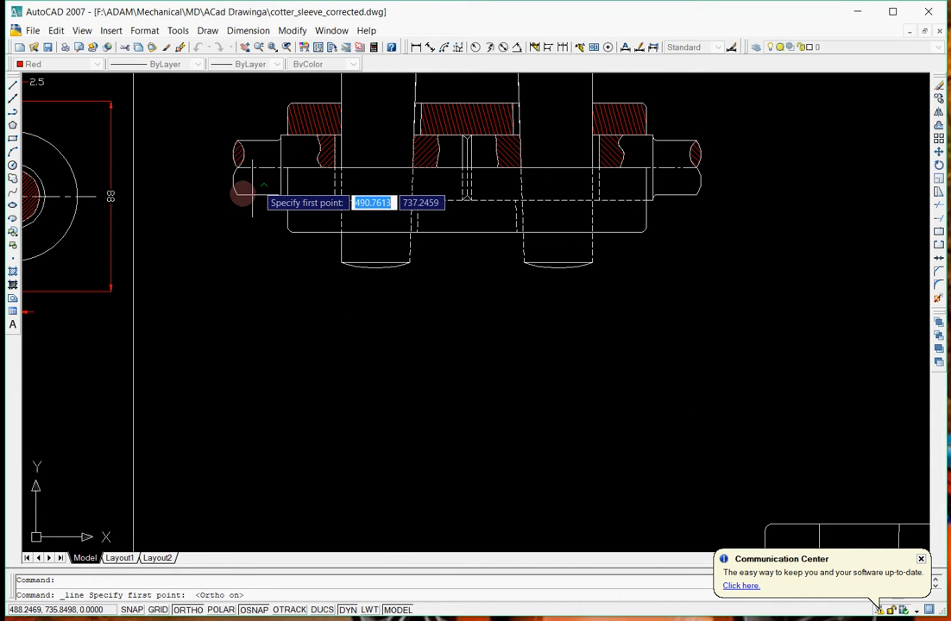
{"action": "scroll", "coordinate": [236, 167], "scroll_direction": "up", "scroll_amount": 3}
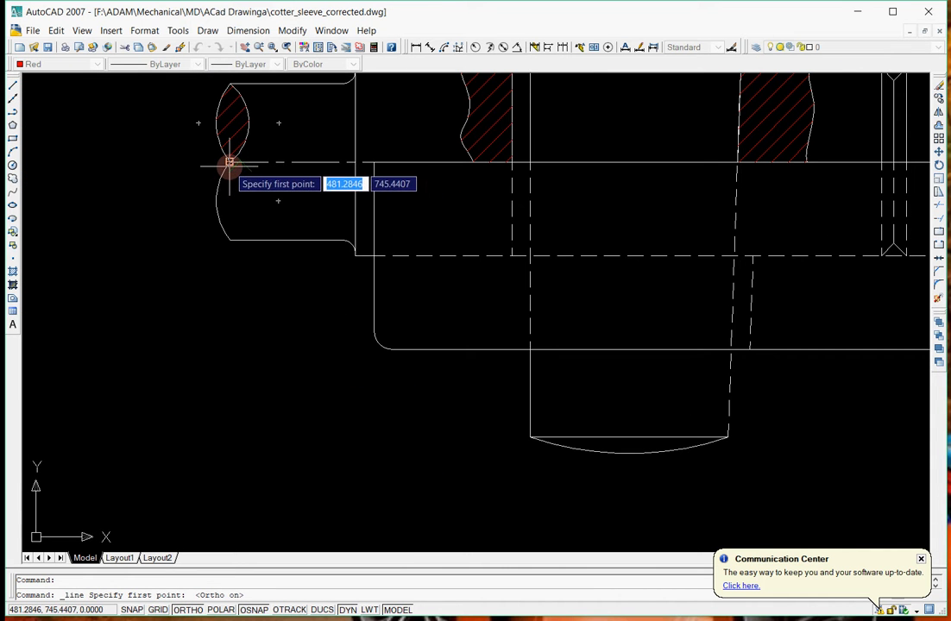
{"action": "left_click", "coordinate": [229, 162]}
{"action": "scroll", "coordinate": [248, 398], "scroll_direction": "down", "scroll_amount": 5}
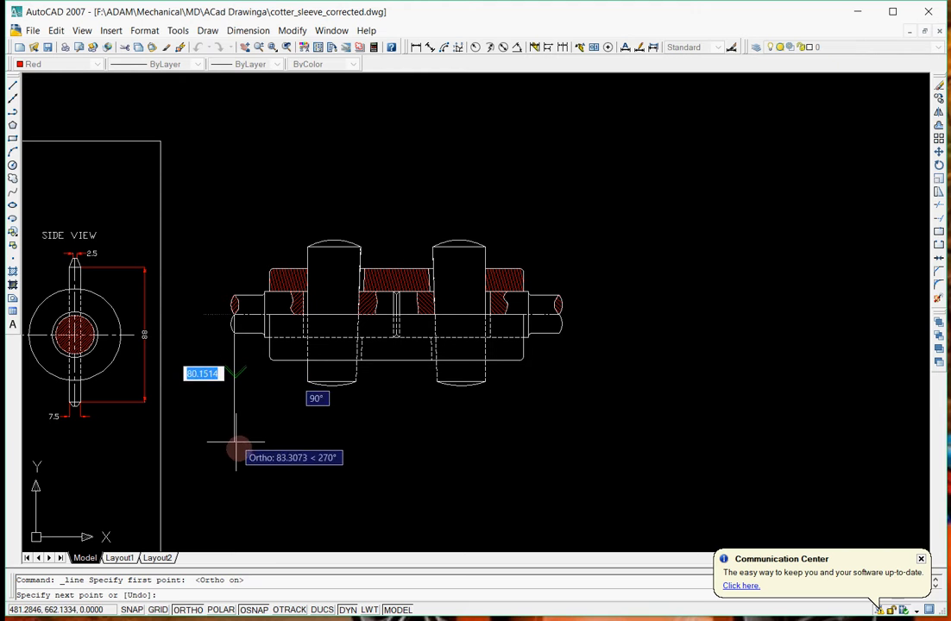
{"action": "left_click", "coordinate": [234, 509]}
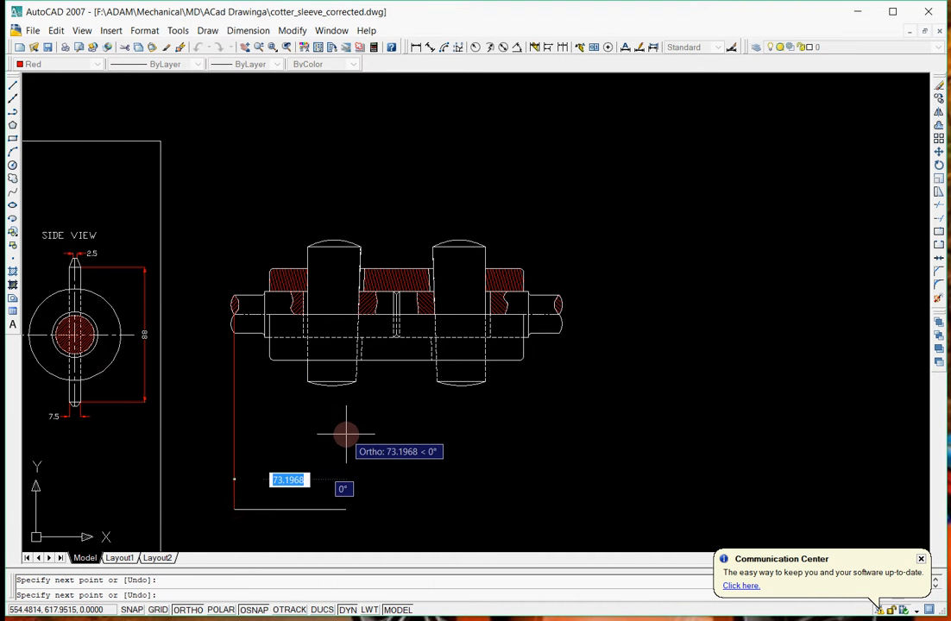
{"action": "key", "text": "Return"}
- Move the separate sleeve and rod view by its left axis endpoint onto the lower end of the construction line
{"action": "scroll", "coordinate": [301, 355], "scroll_direction": "down", "scroll_amount": 5}
{"action": "left_click", "coordinate": [463, 446]}
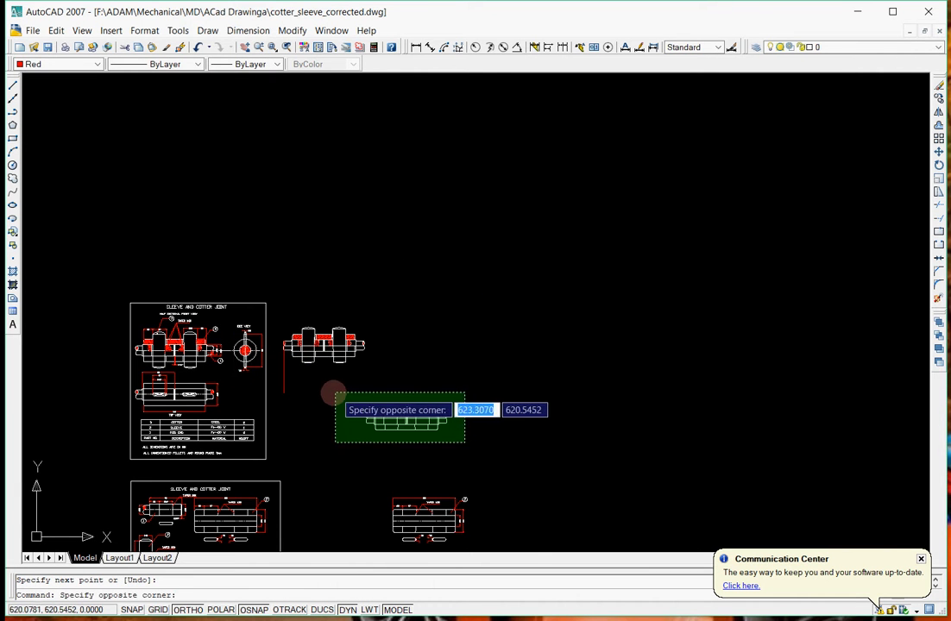
{"action": "left_click", "coordinate": [352, 389]}
{"action": "left_click", "coordinate": [939, 153]}
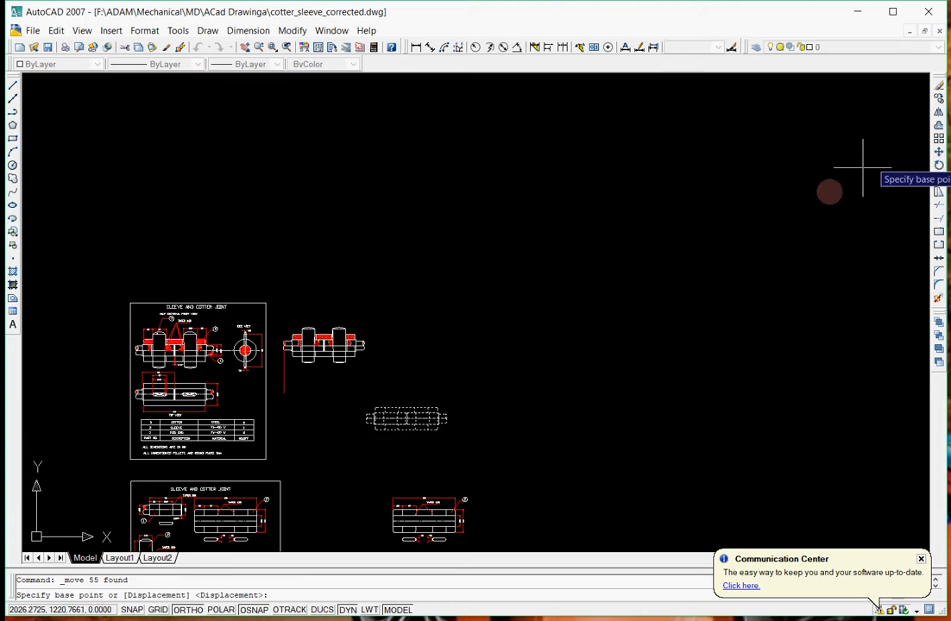
{"action": "scroll", "coordinate": [380, 422], "scroll_direction": "up", "scroll_amount": 5}
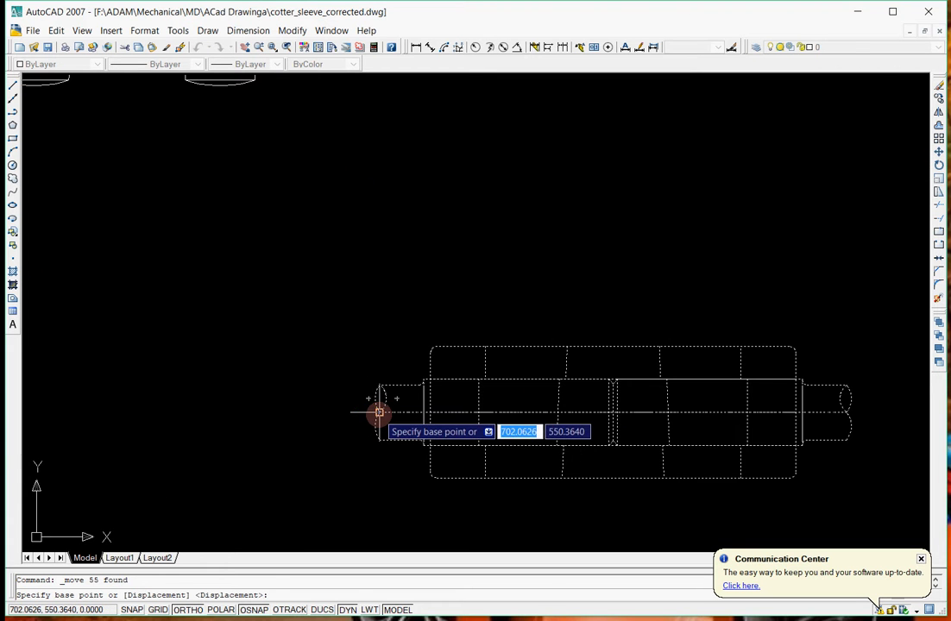
{"action": "left_click", "coordinate": [378, 411]}
{"action": "scroll", "coordinate": [328, 384], "scroll_direction": "down", "scroll_amount": 5}
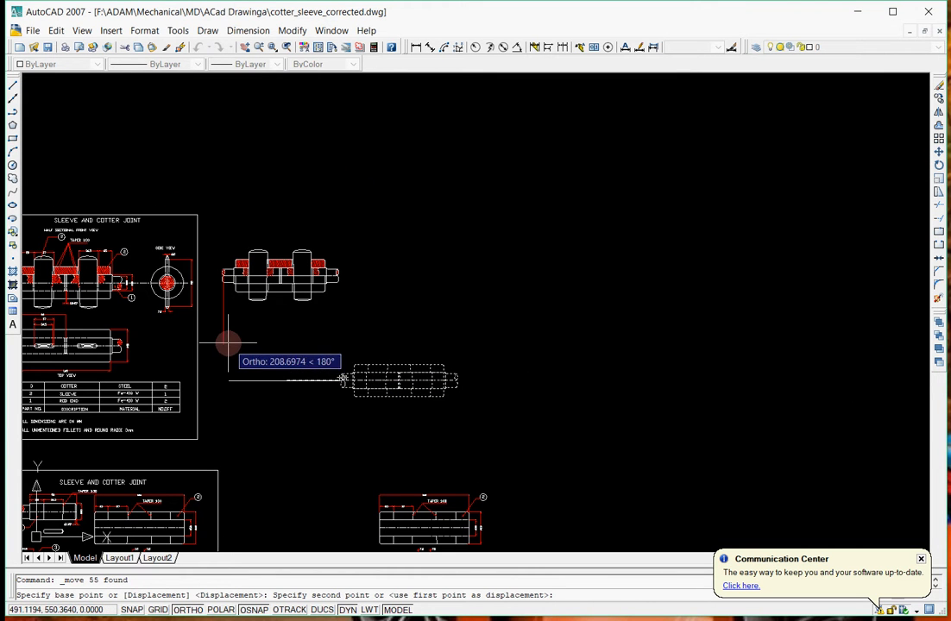
{"action": "left_click", "coordinate": [186, 610]}
{"action": "left_click", "coordinate": [222, 343]}
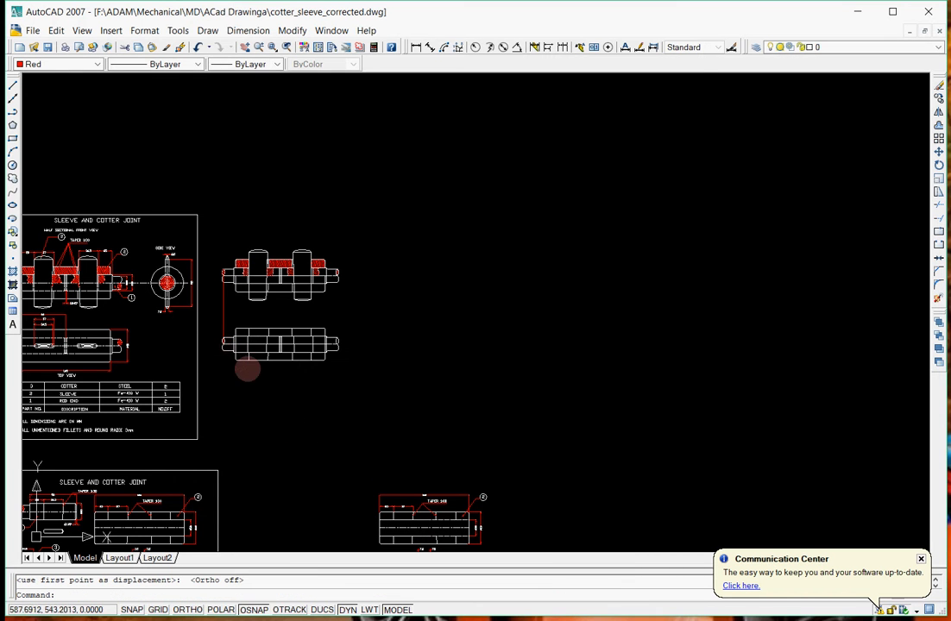
- Delete the red vertical construction line connecting the front view and the view below it
{"action": "scroll", "coordinate": [227, 345], "scroll_direction": "up", "scroll_amount": 5}
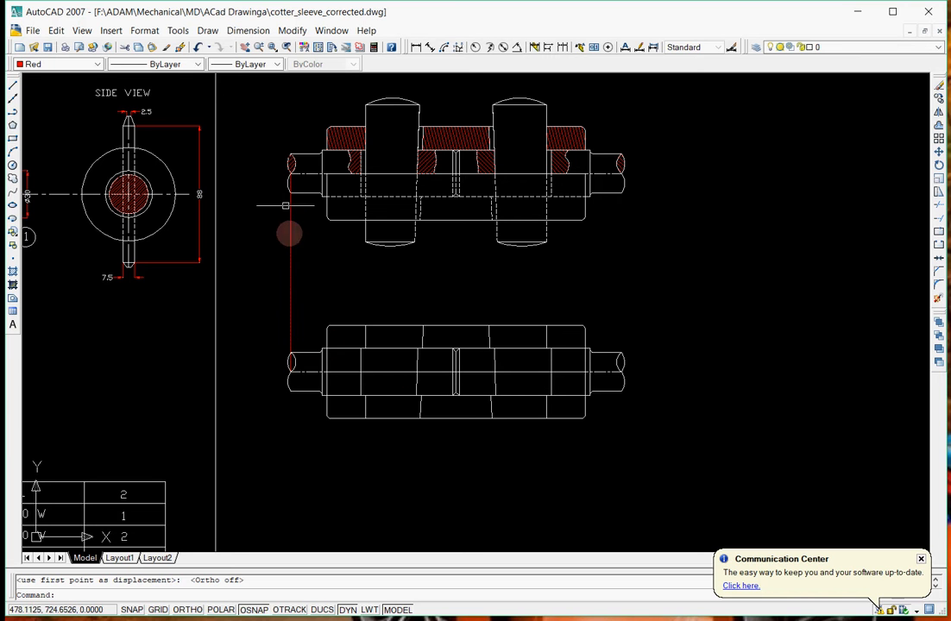
{"action": "left_click", "coordinate": [291, 308]}
{"action": "key", "text": "Delete"}
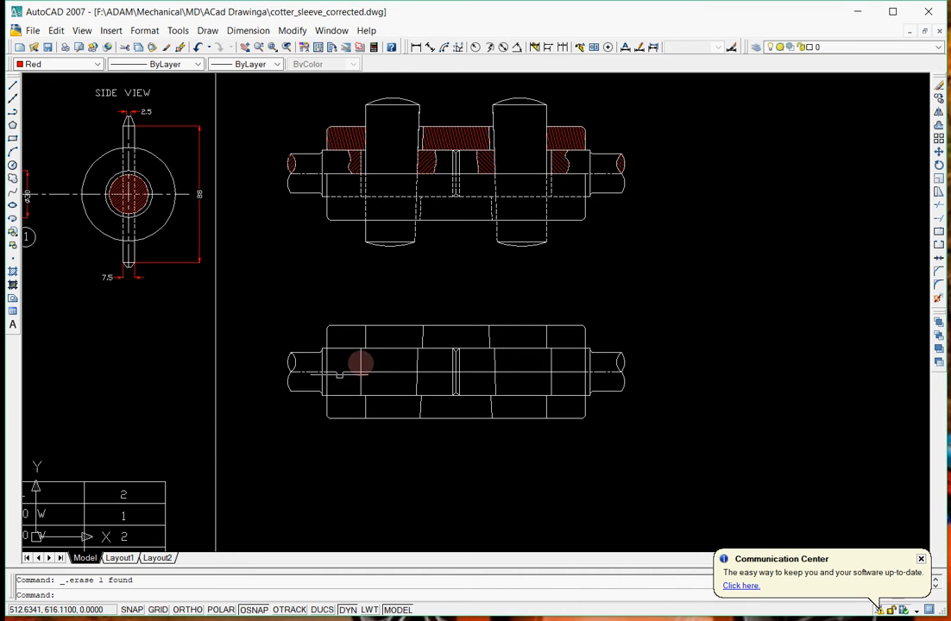
- Delete the cotter slot edge lines across the sleeve and rods in the lower view, keeping the central joint lines
{"action": "scroll", "coordinate": [448, 344], "scroll_direction": "down", "scroll_amount": 5}
{"action": "scroll", "coordinate": [683, 361], "scroll_direction": "up", "scroll_amount": 4}
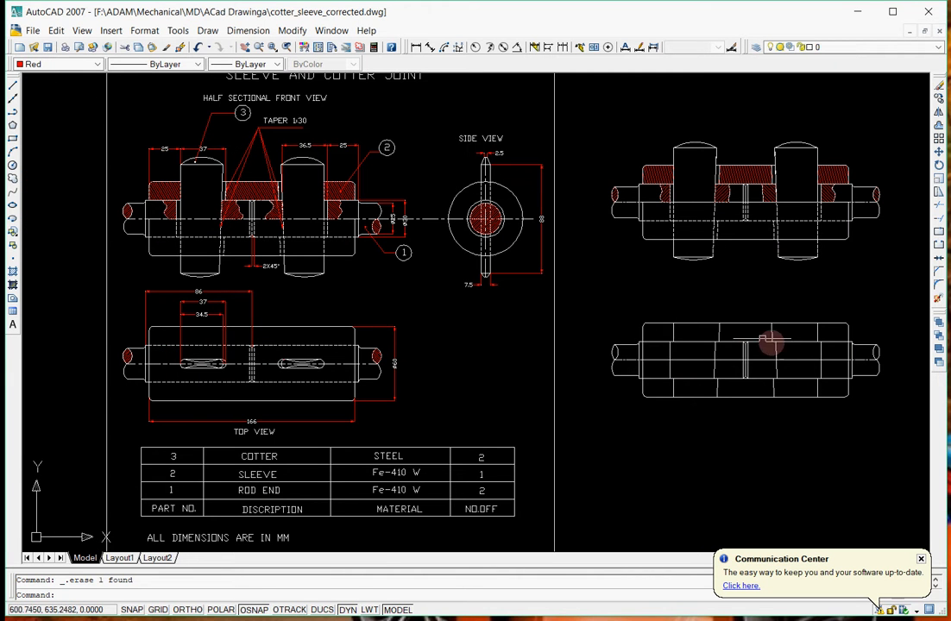
{"action": "scroll", "coordinate": [786, 351], "scroll_direction": "up", "scroll_amount": 3}
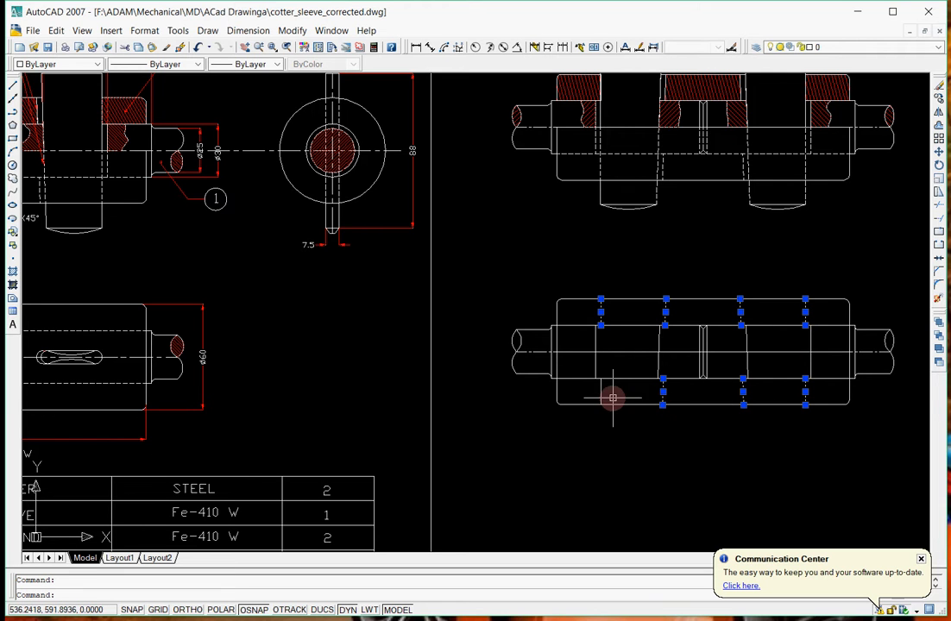
{"action": "key", "text": "Delete"}
{"action": "left_click", "coordinate": [594, 370]}
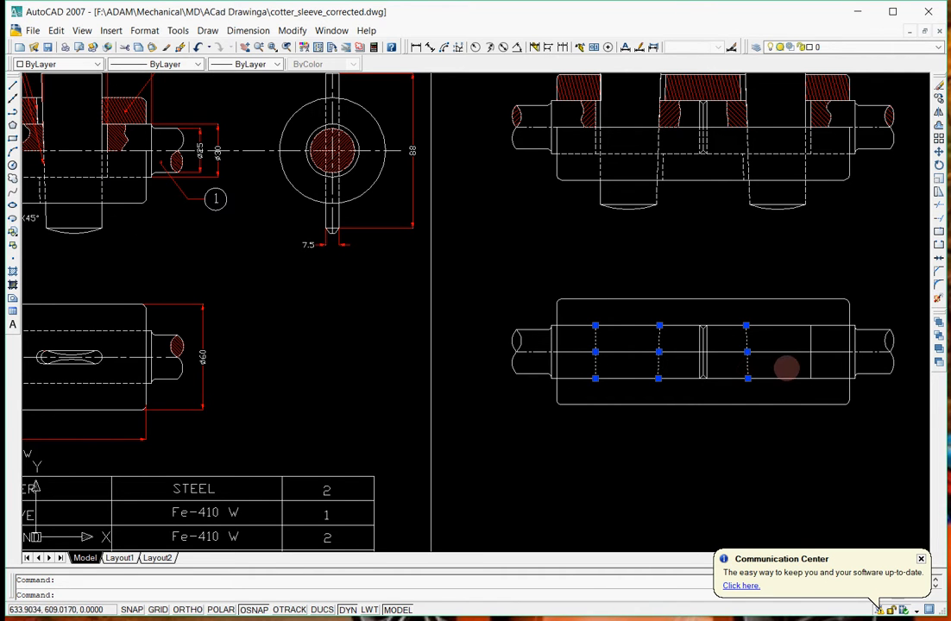
{"action": "key", "text": "Delete"}
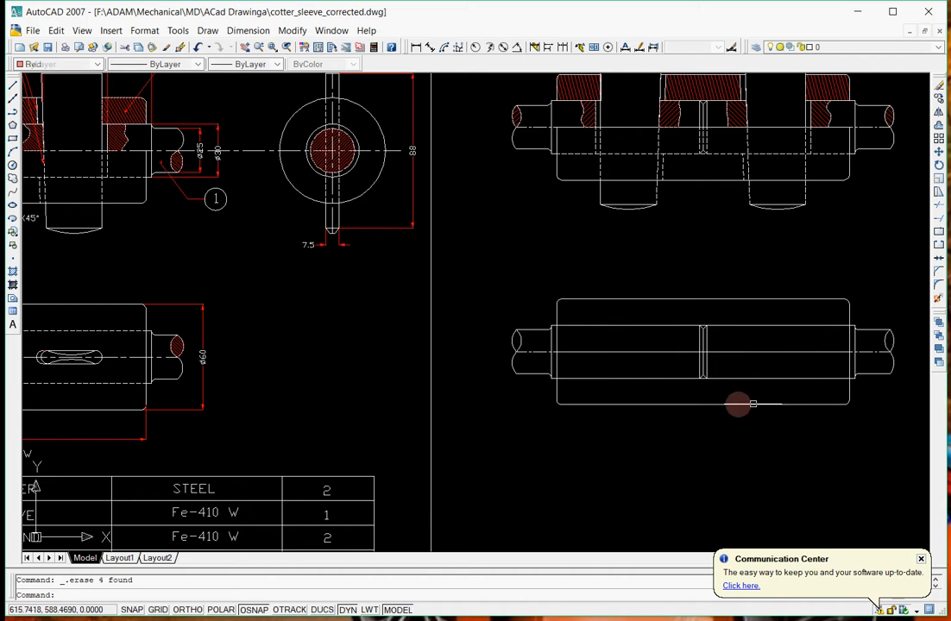
- Move the loose cotter end-profile outline from beside the part details to the empty space below the separate top view
{"action": "middle_click_drag", "start_coordinate": [245, 379], "coordinate": [464, 375]}
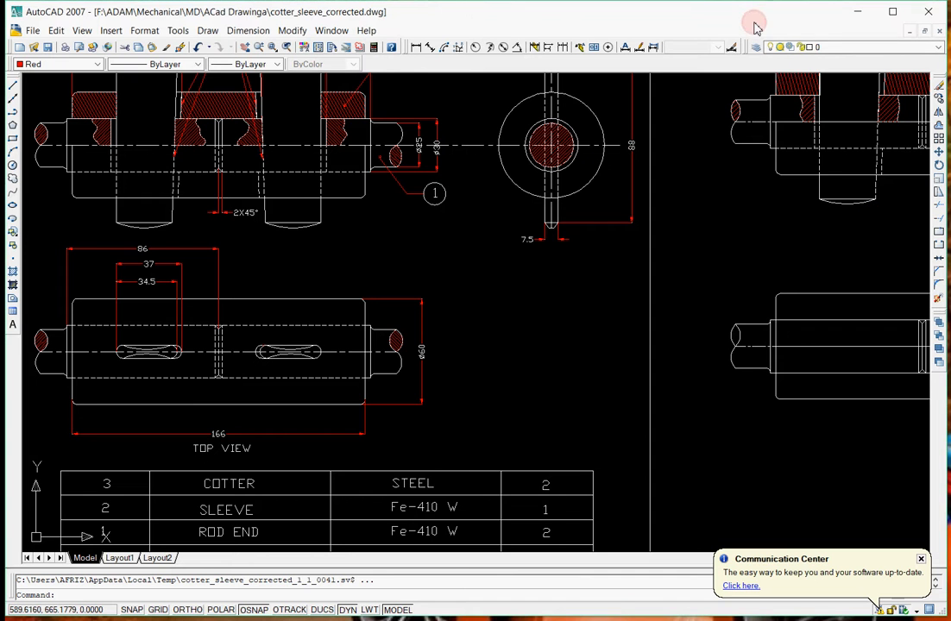
{"action": "scroll", "coordinate": [627, 319], "scroll_direction": "down", "scroll_amount": 3}
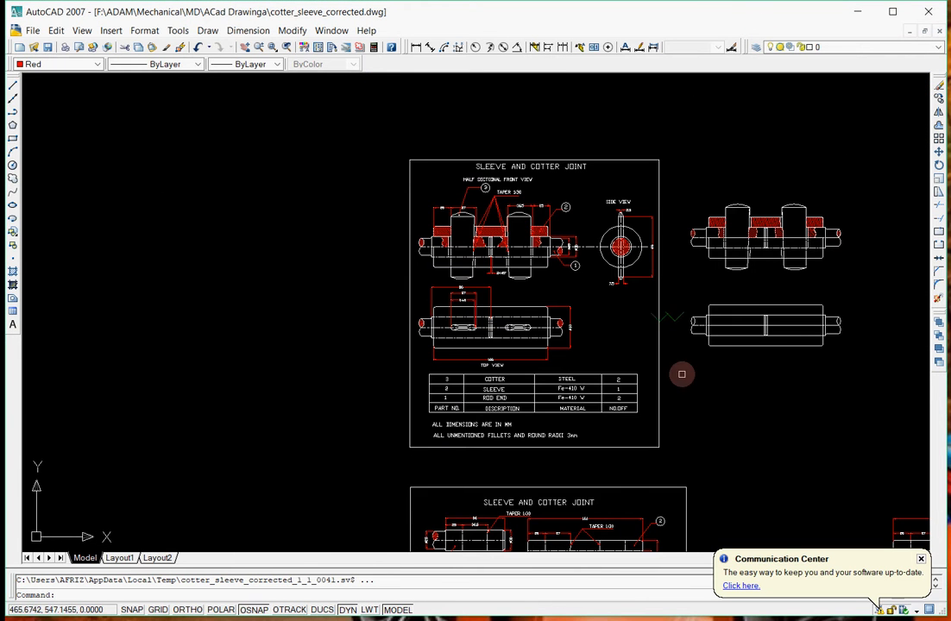
{"action": "middle_click_drag", "start_coordinate": [776, 424], "coordinate": [527, 359]}
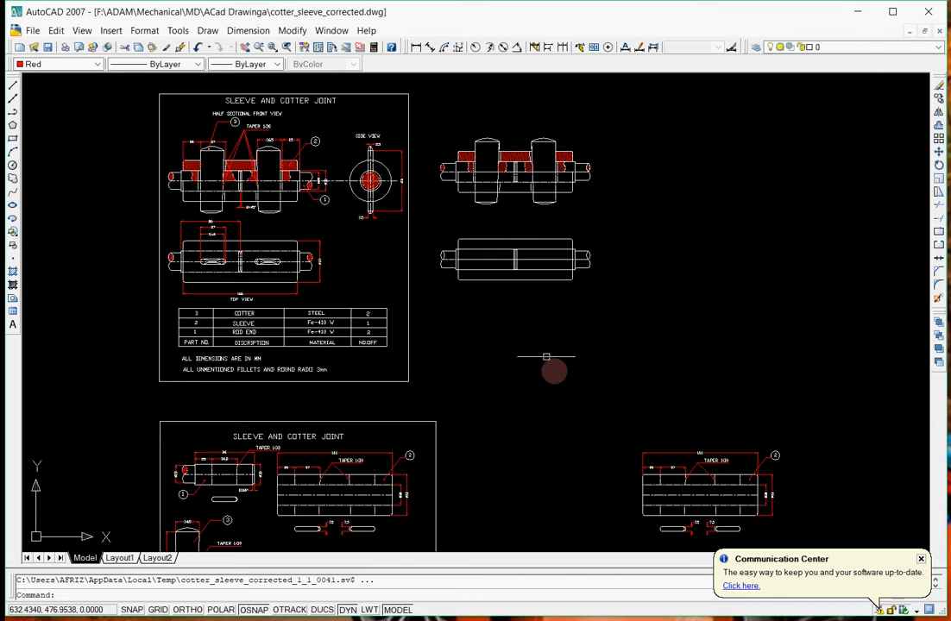
{"action": "scroll", "coordinate": [595, 400], "scroll_direction": "down", "scroll_amount": 3}
{"action": "scroll", "coordinate": [618, 525], "scroll_direction": "up", "scroll_amount": 5}
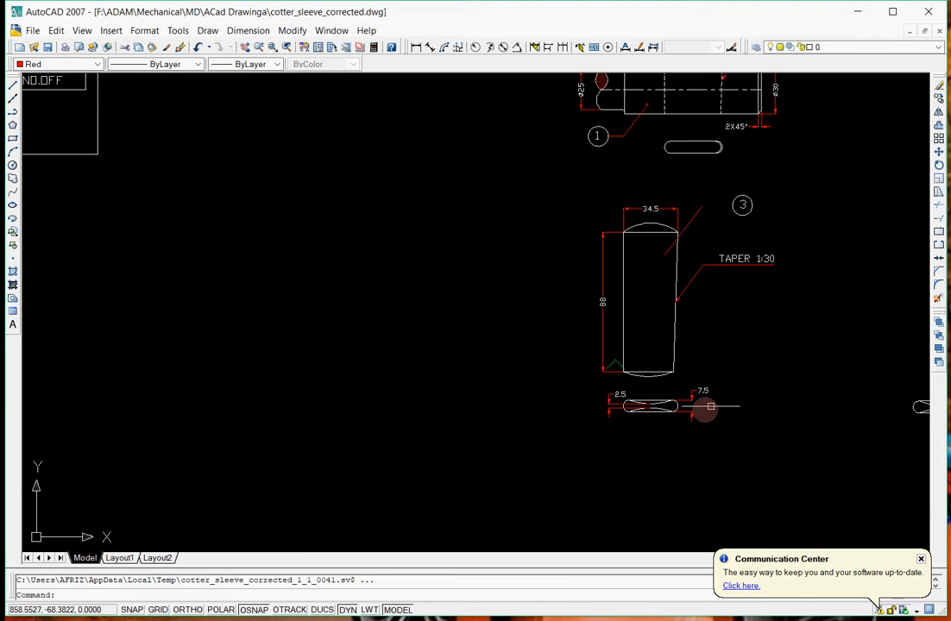
{"action": "scroll", "coordinate": [736, 405], "scroll_direction": "down", "scroll_amount": 4}
{"action": "left_click", "coordinate": [828, 429]}
{"action": "left_click", "coordinate": [747, 389]}
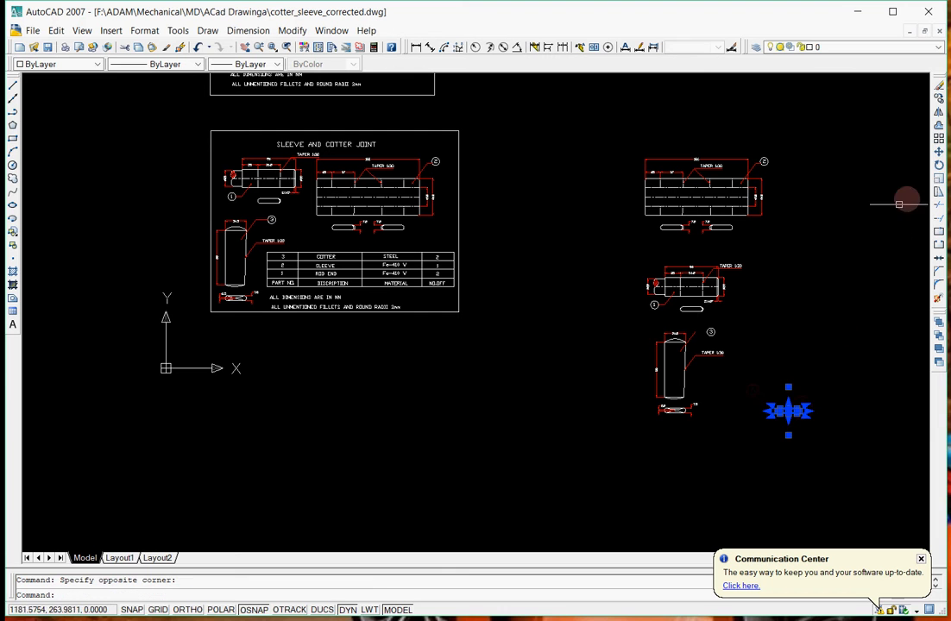
{"action": "left_click", "coordinate": [939, 154]}
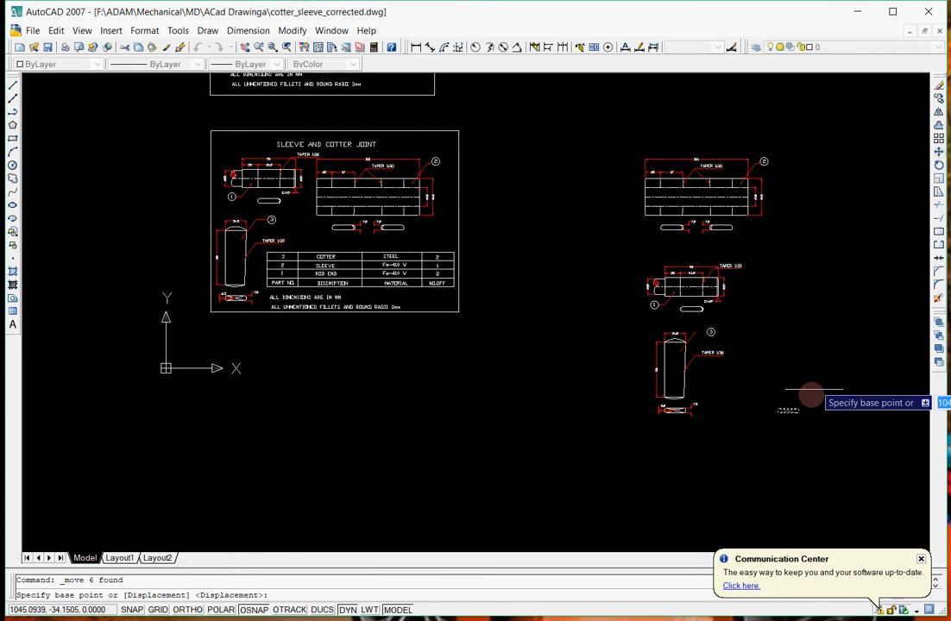
{"action": "left_click", "coordinate": [788, 410]}
{"action": "scroll", "coordinate": [677, 342], "scroll_direction": "down", "scroll_amount": 5}
{"action": "scroll", "coordinate": [658, 298], "scroll_direction": "up", "scroll_amount": 5}
{"action": "scroll", "coordinate": [699, 363], "scroll_direction": "up", "scroll_amount": 3}
{"action": "left_click", "coordinate": [675, 325]}
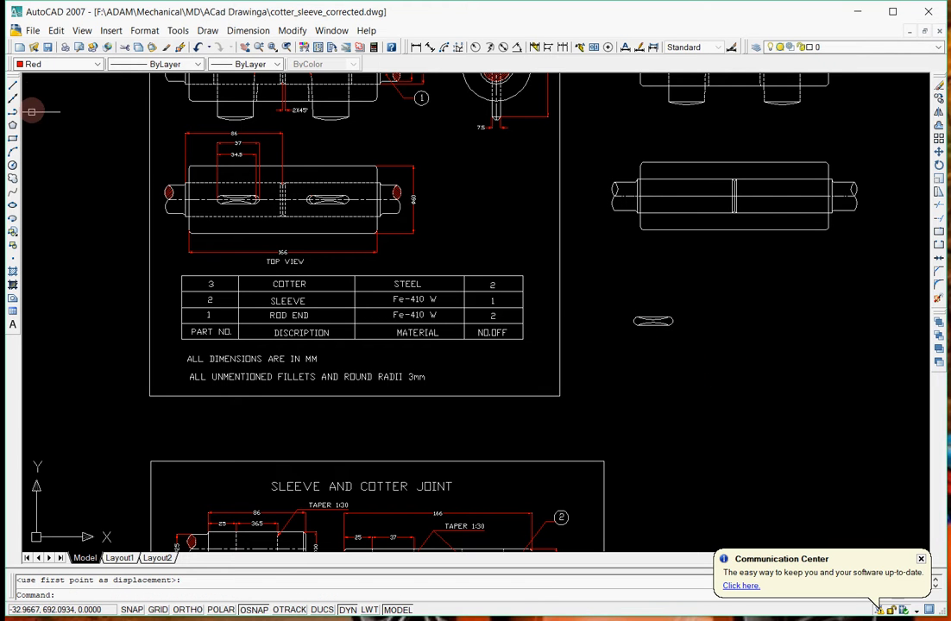
- Draw a vertical mirror line with Ortho on, just to the right of the moved cotter outline
{"action": "left_click", "coordinate": [13, 93]}
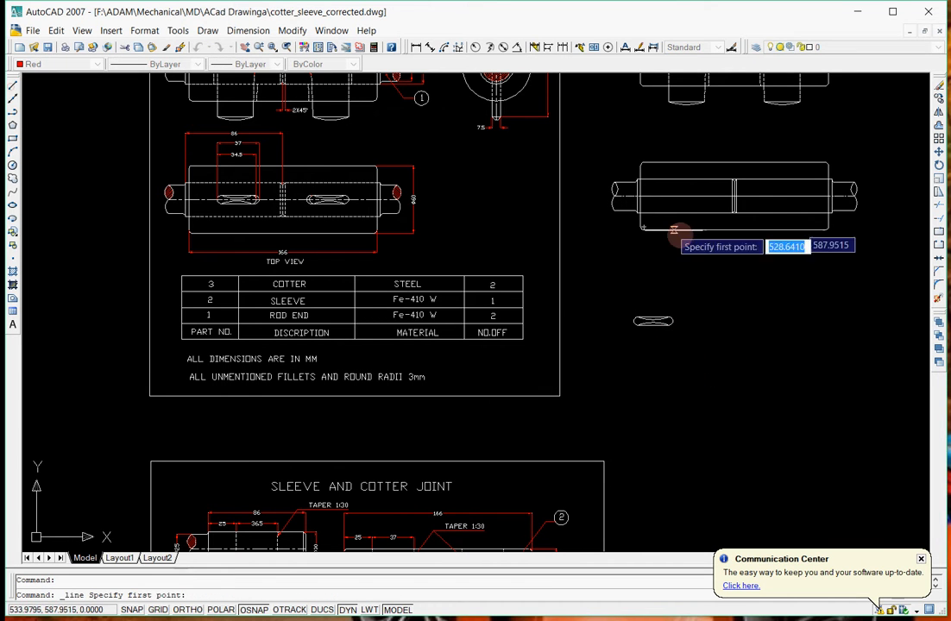
{"action": "left_click", "coordinate": [698, 292]}
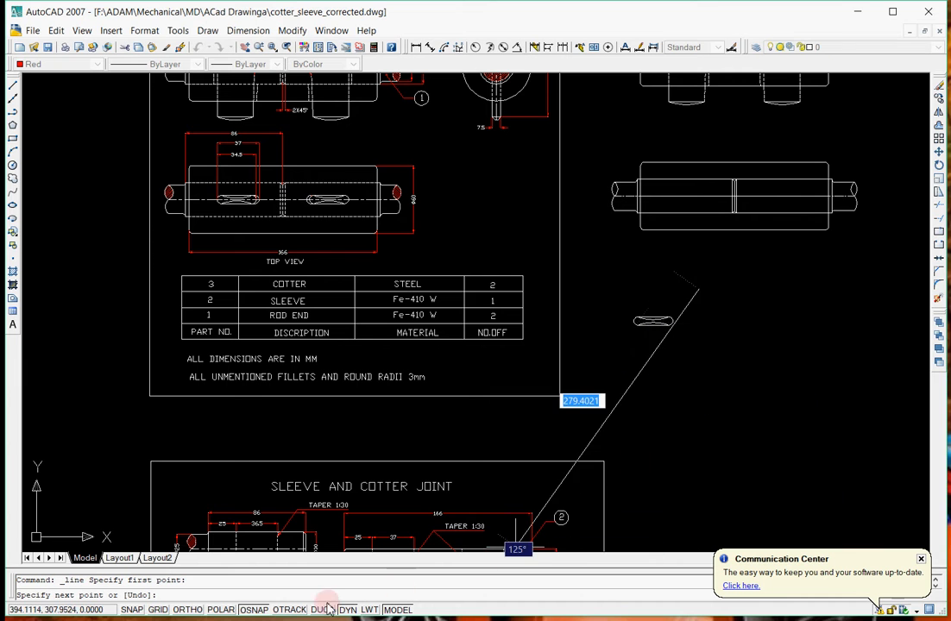
{"action": "key", "text": "F8"}
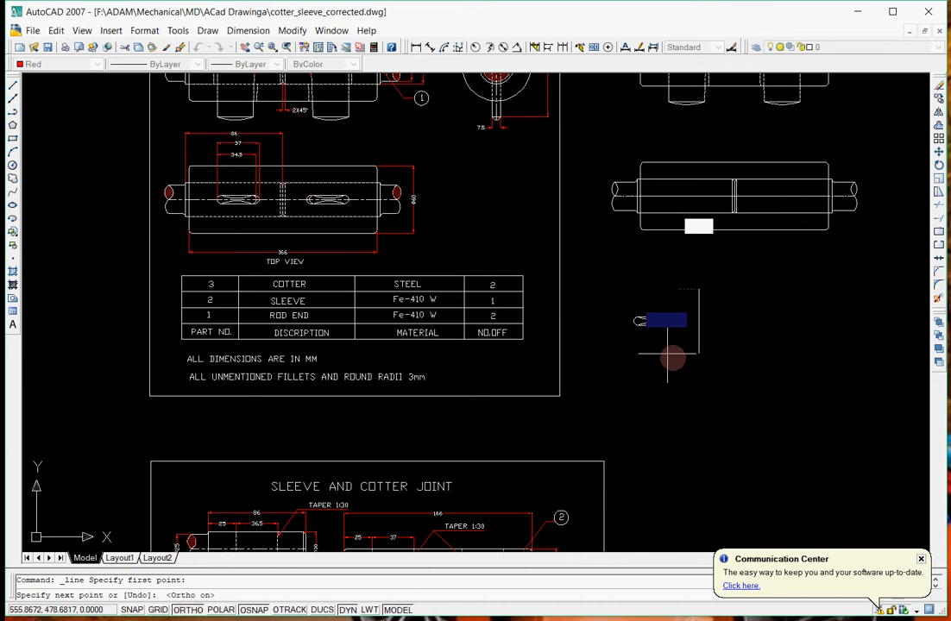
{"action": "left_click", "coordinate": [699, 371]}
{"action": "key", "text": "Return"}
- Mirror the cotter outline about the vertical red line, keeping the source objects
{"action": "left_click", "coordinate": [615, 293]}
{"action": "left_click", "coordinate": [685, 346]}
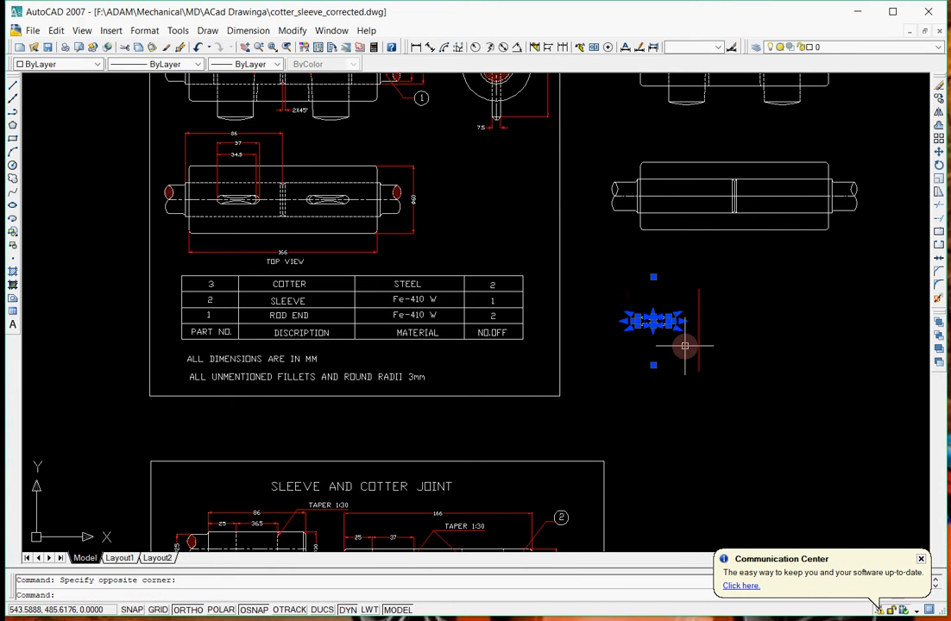
{"action": "left_click", "coordinate": [938, 113]}
{"action": "left_click", "coordinate": [699, 289]}
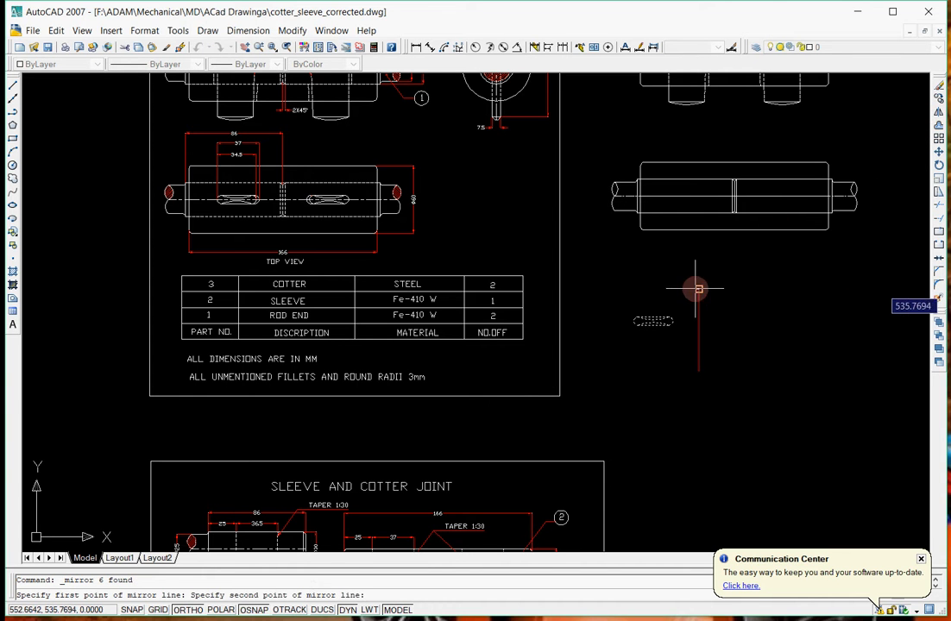
{"action": "left_click", "coordinate": [699, 371]}
{"action": "right_click", "coordinate": [809, 359]}
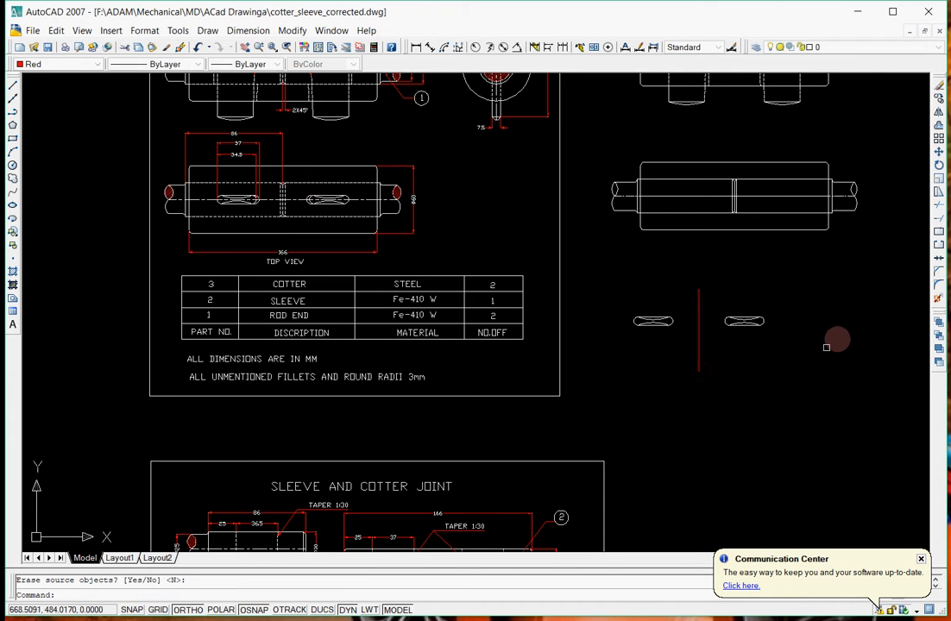
{"action": "right_click", "coordinate": [822, 301]}
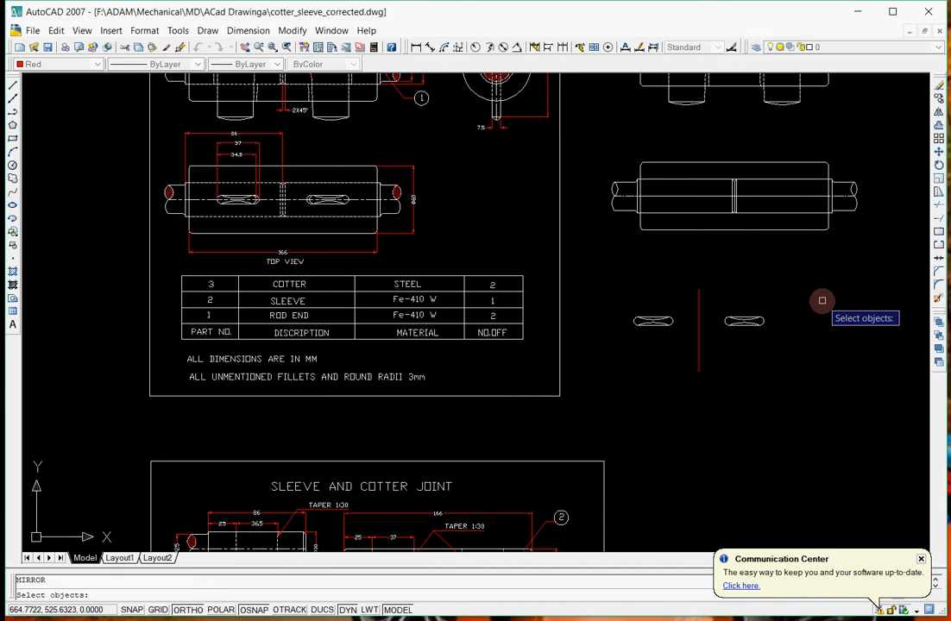
{"action": "left_click", "coordinate": [712, 321]}
{"action": "scroll", "coordinate": [731, 321], "scroll_direction": "up", "scroll_amount": 3}
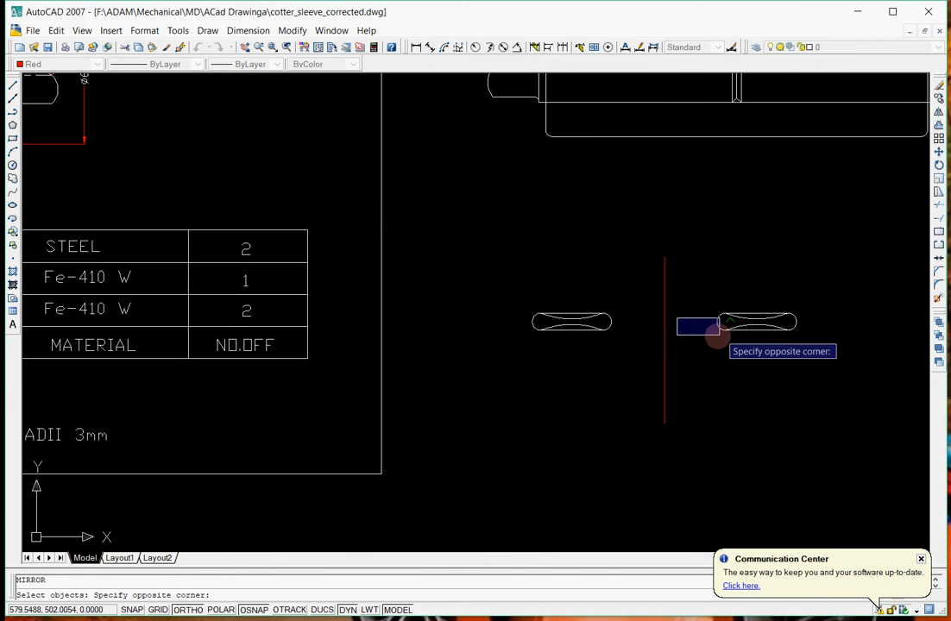
{"action": "left_click", "coordinate": [699, 344]}
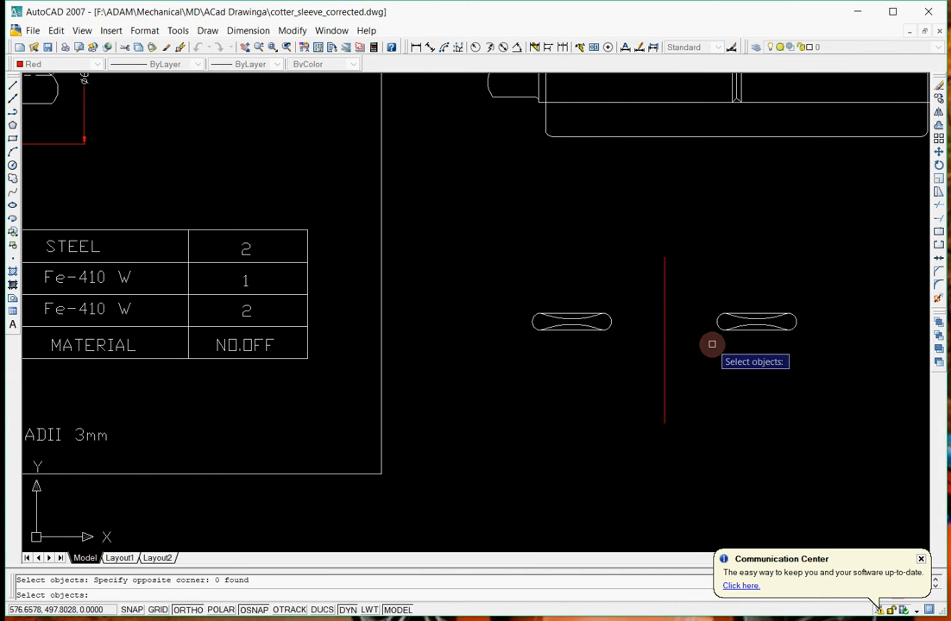
{"action": "scroll", "coordinate": [659, 323], "scroll_direction": "down", "scroll_amount": 2}
{"action": "scroll", "coordinate": [677, 328], "scroll_direction": "down", "scroll_amount": 4}
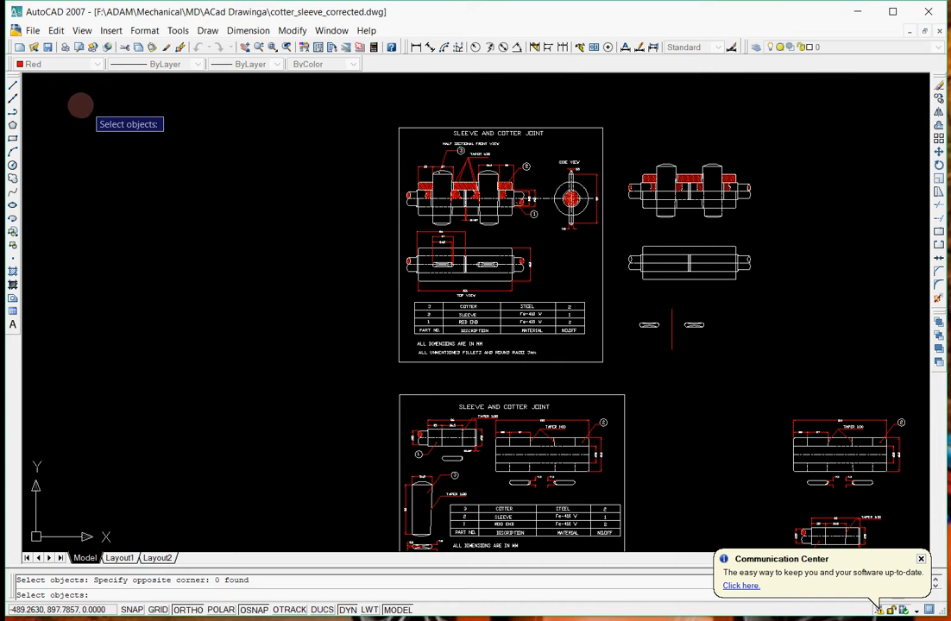
- Draw a vertical projection line about 90 mm long from the left cotter's lower-left corner down past the top view's centerline
{"action": "left_click", "coordinate": [13, 89]}
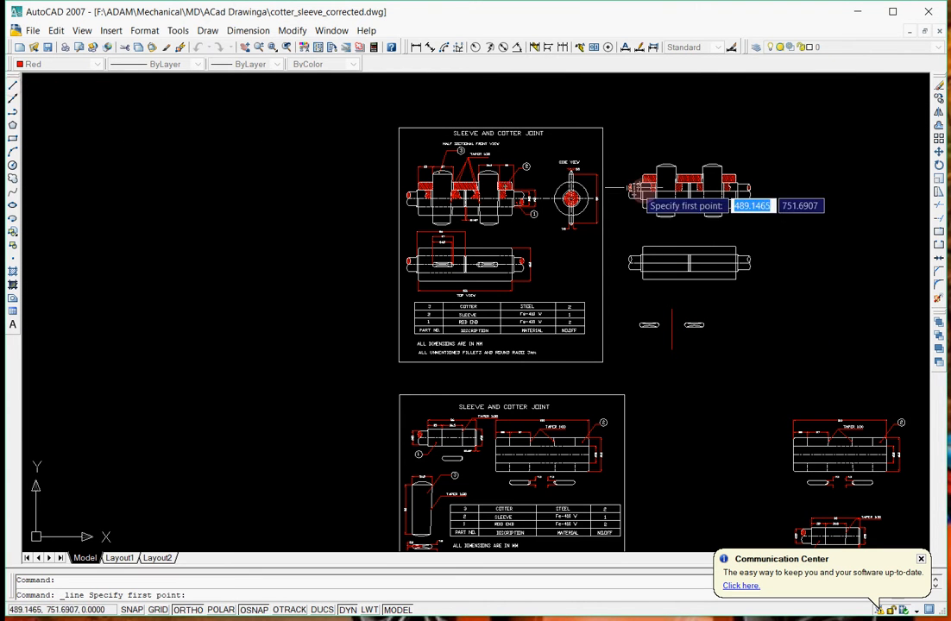
{"action": "scroll", "coordinate": [680, 199], "scroll_direction": "up", "scroll_amount": 5}
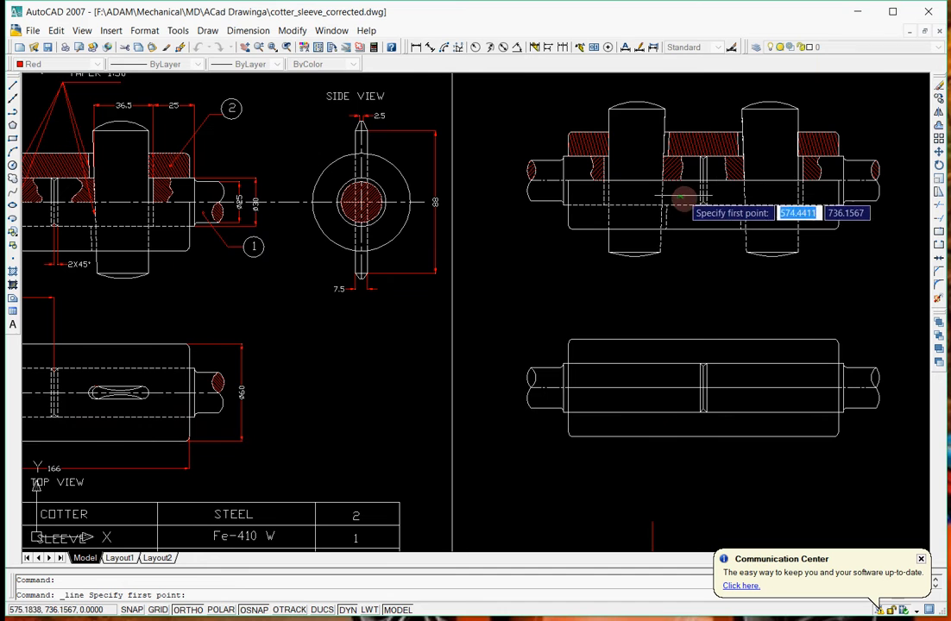
{"action": "left_click", "coordinate": [609, 254]}
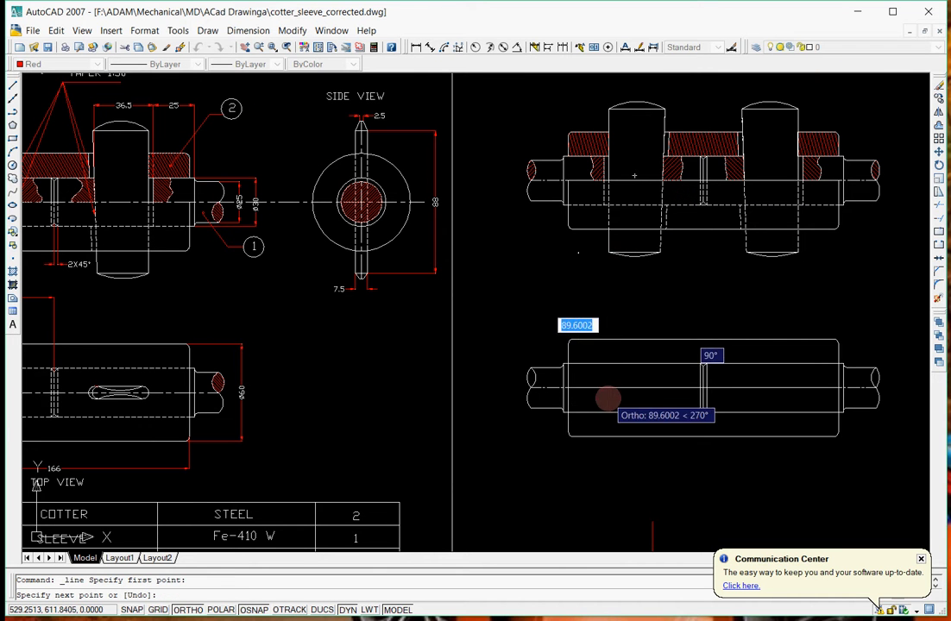
{"action": "left_click", "coordinate": [609, 397]}
{"action": "key", "text": "Return"}
{"action": "scroll", "coordinate": [725, 297], "scroll_direction": "down", "scroll_amount": 5}
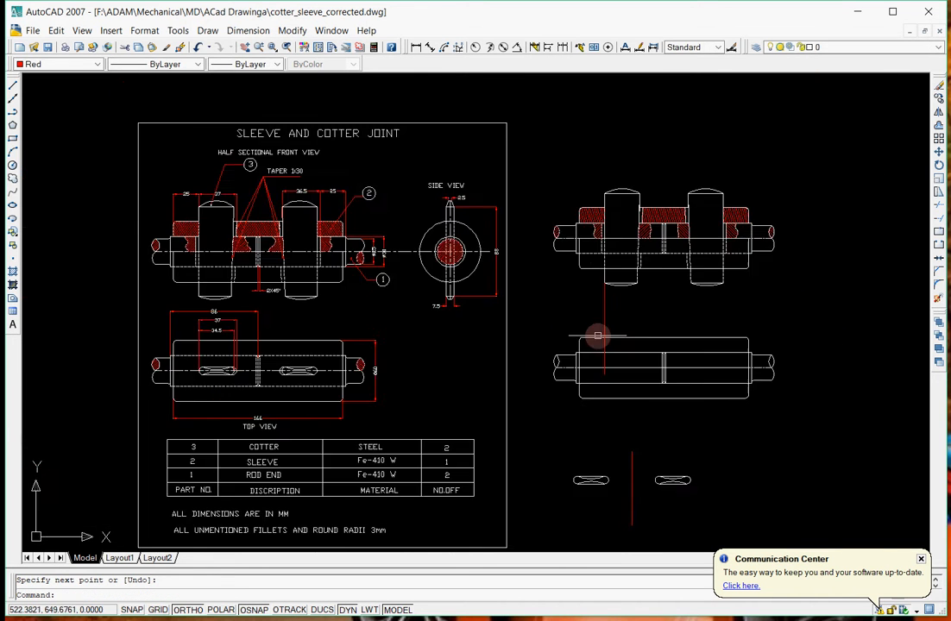
- Move the left cotter outline, with Ortho off, from its left end to the intersection of the projection line and the top view's centerline
{"action": "scroll", "coordinate": [608, 441], "scroll_direction": "up", "scroll_amount": 3}
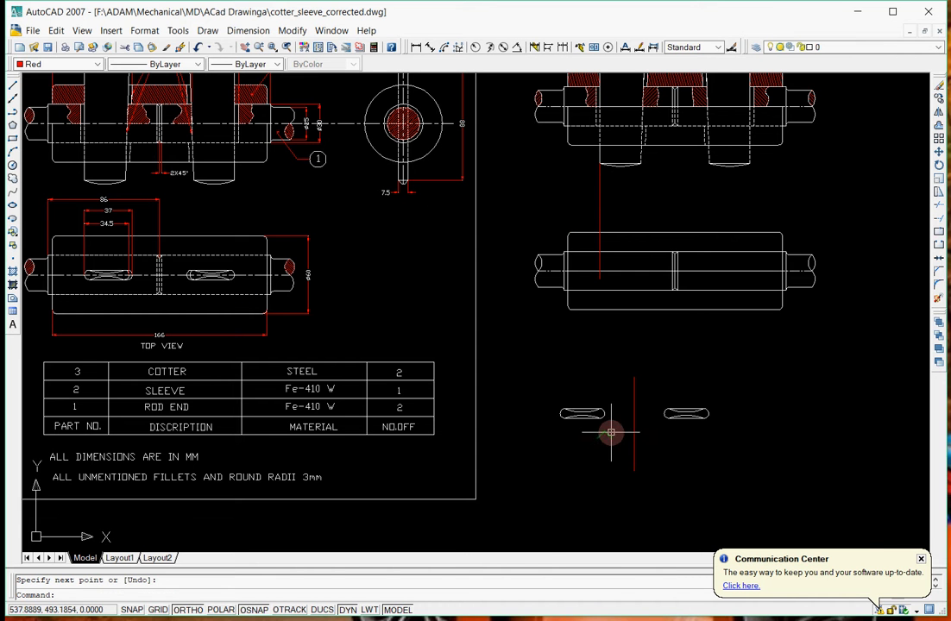
{"action": "left_click", "coordinate": [610, 431]}
{"action": "left_click", "coordinate": [539, 395]}
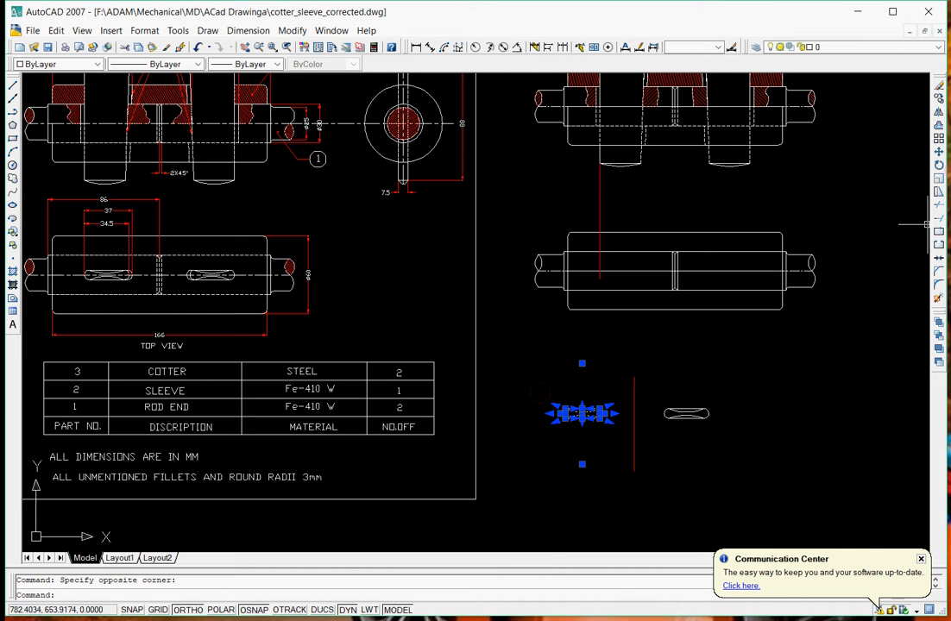
{"action": "left_click", "coordinate": [939, 153]}
{"action": "scroll", "coordinate": [569, 413], "scroll_direction": "up", "scroll_amount": 5}
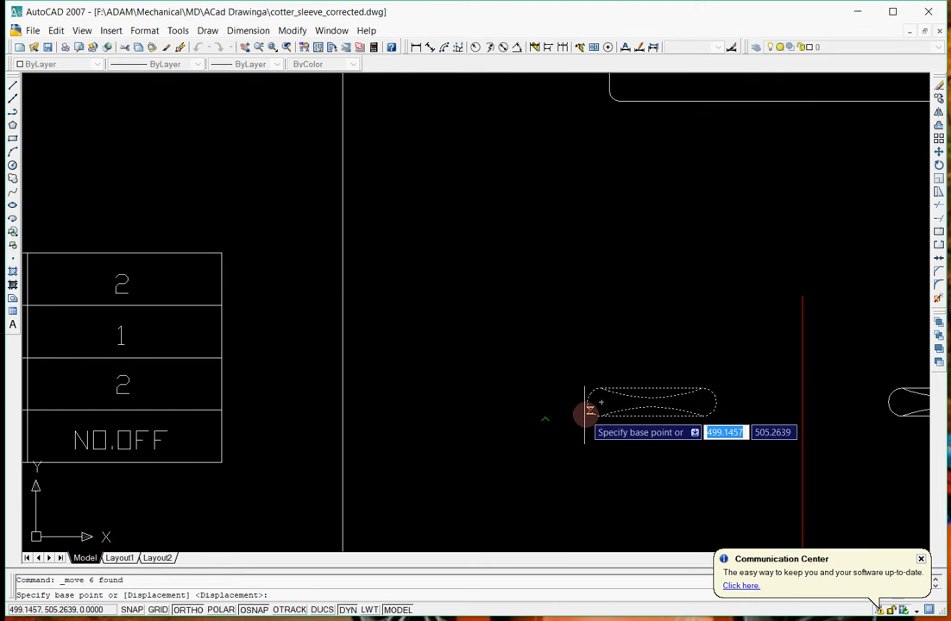
{"action": "left_click", "coordinate": [586, 403]}
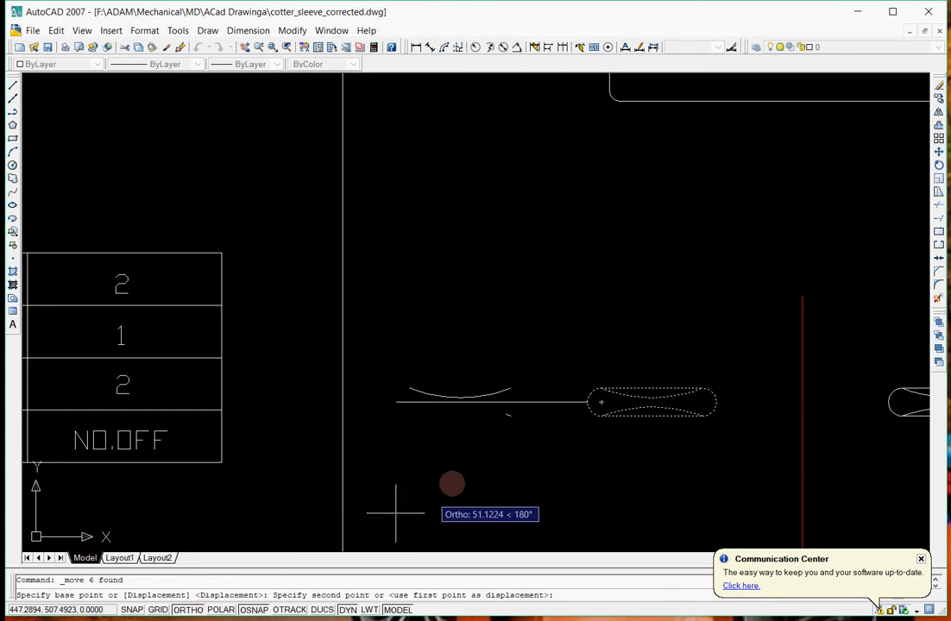
{"action": "left_click", "coordinate": [180, 609]}
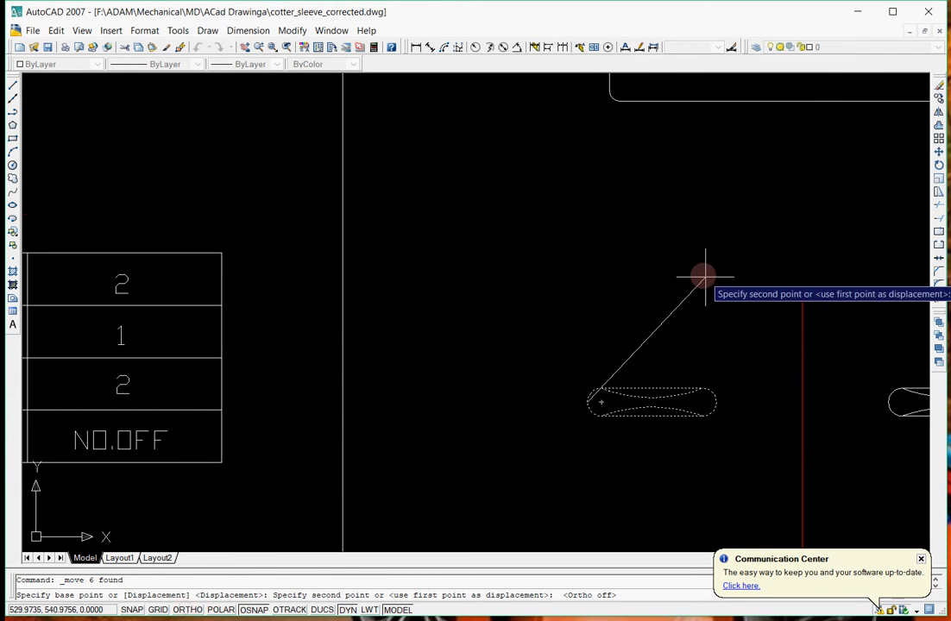
{"action": "scroll", "coordinate": [678, 277], "scroll_direction": "down", "scroll_amount": 4}
{"action": "scroll", "coordinate": [726, 180], "scroll_direction": "up", "scroll_amount": 3}
{"action": "scroll", "coordinate": [726, 180], "scroll_direction": "up", "scroll_amount": 2}
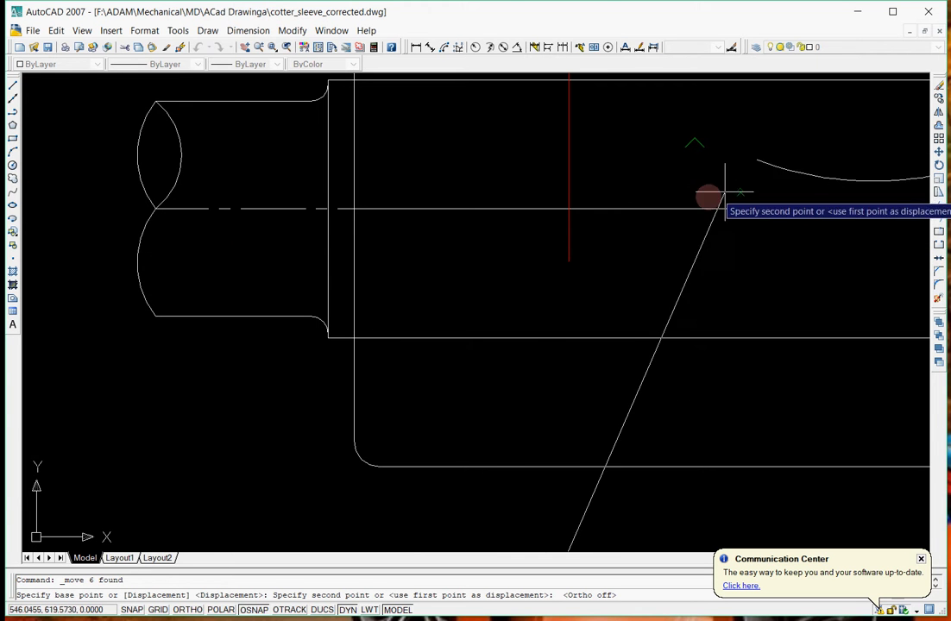
{"action": "left_click", "coordinate": [568, 209]}
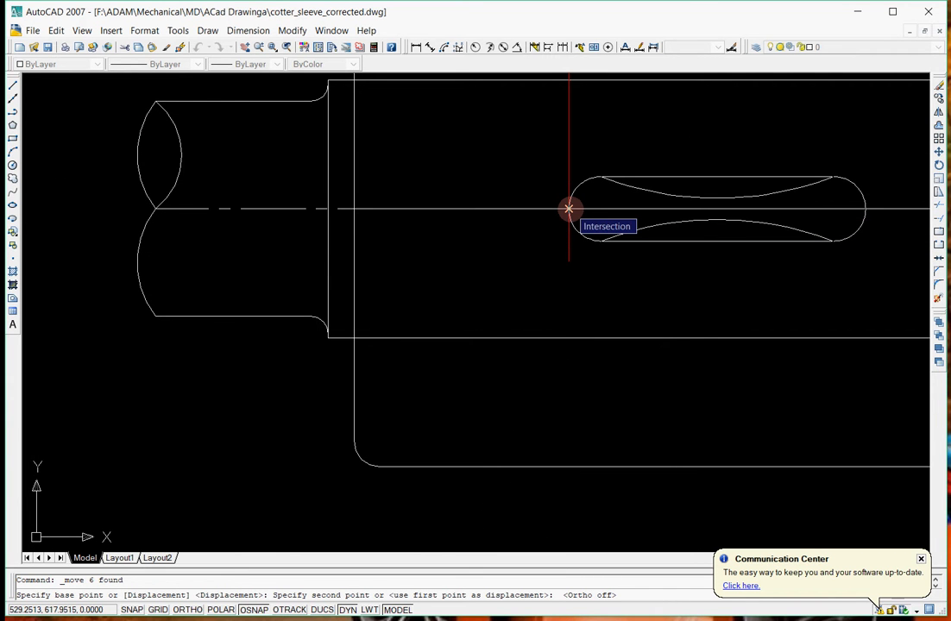
{"action": "scroll", "coordinate": [508, 250], "scroll_direction": "down", "scroll_amount": 5}
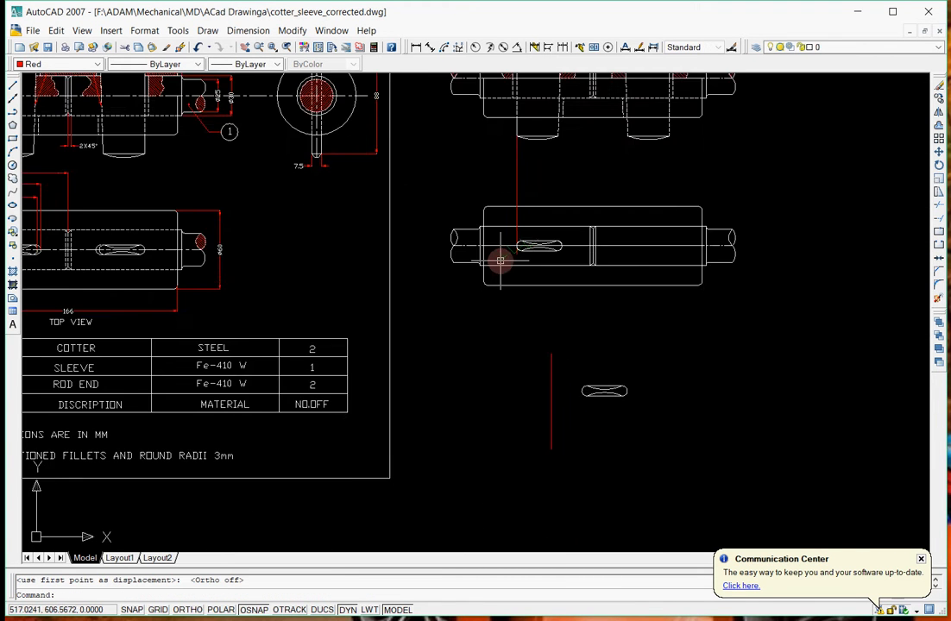
- Draw a vertical projection line about 91 mm long with Ortho on, from the right cotter's lower-right corner past the top view's centerline
{"action": "scroll", "coordinate": [617, 182], "scroll_direction": "up", "scroll_amount": 2}
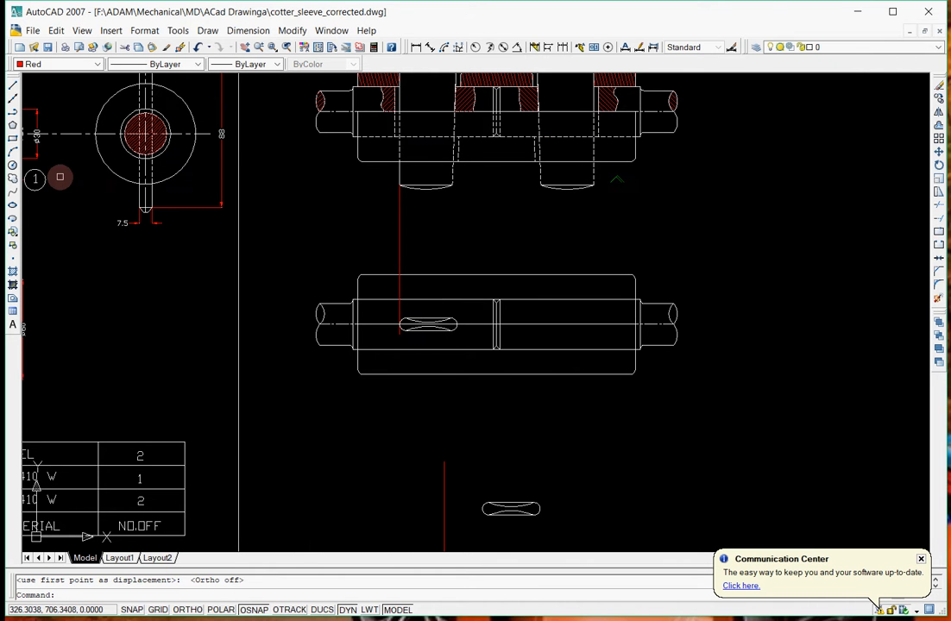
{"action": "left_click", "coordinate": [12, 85]}
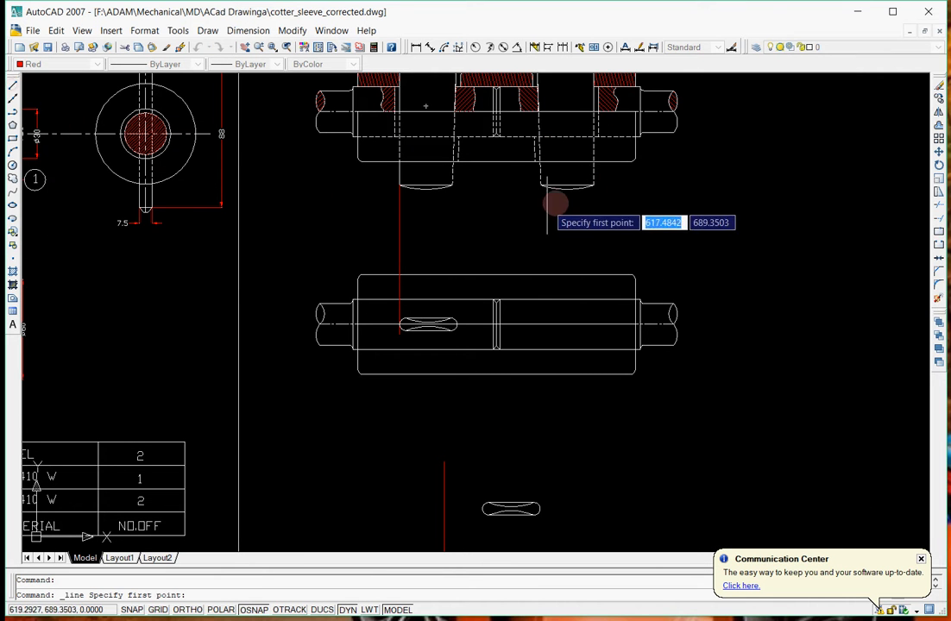
{"action": "scroll", "coordinate": [605, 188], "scroll_direction": "up", "scroll_amount": 2}
{"action": "left_click", "coordinate": [582, 182]}
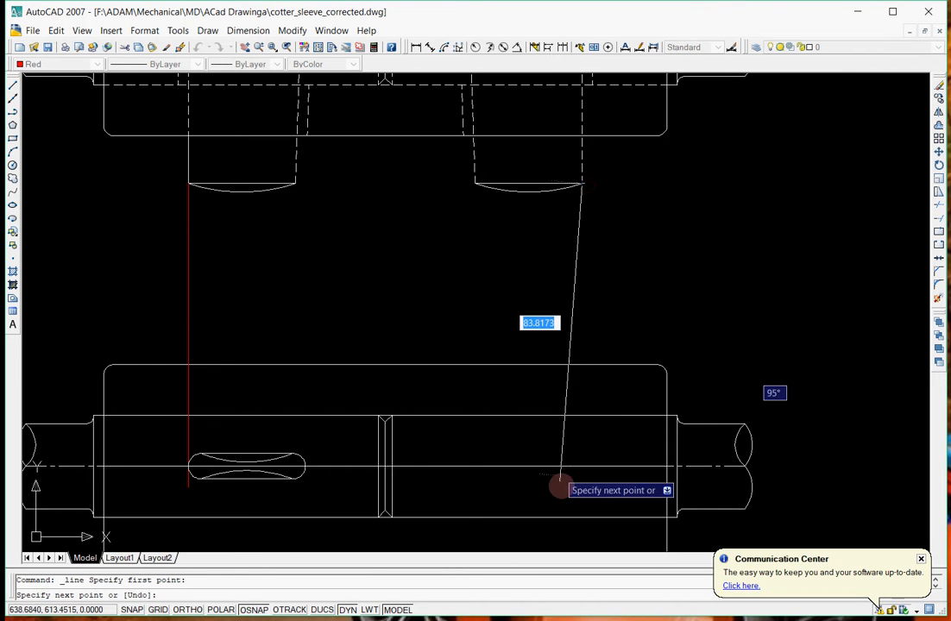
{"action": "left_click", "coordinate": [198, 610]}
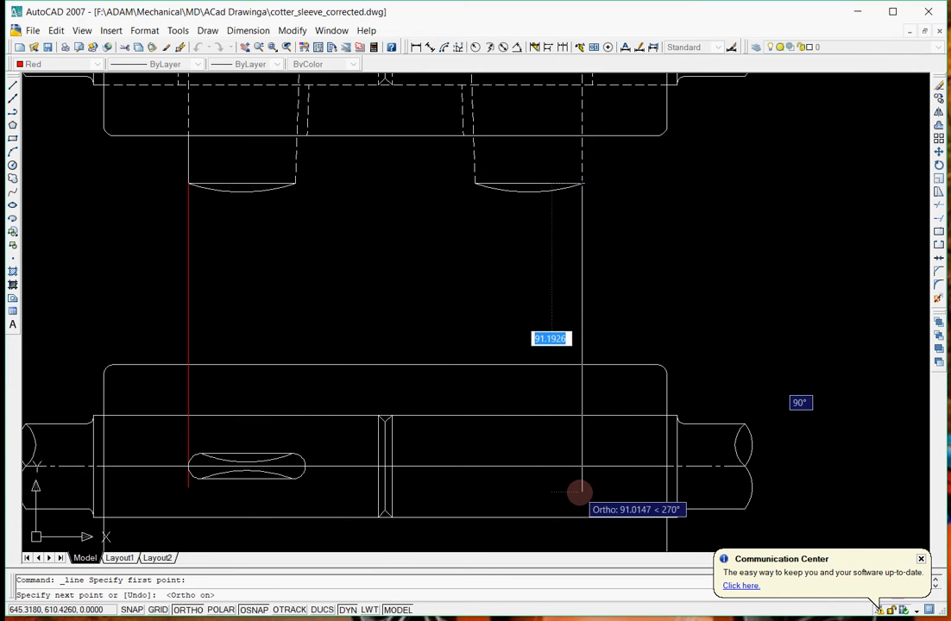
{"action": "left_click", "coordinate": [581, 492]}
{"action": "key", "text": "Return"}
{"action": "scroll", "coordinate": [673, 384], "scroll_direction": "down", "scroll_amount": 5}
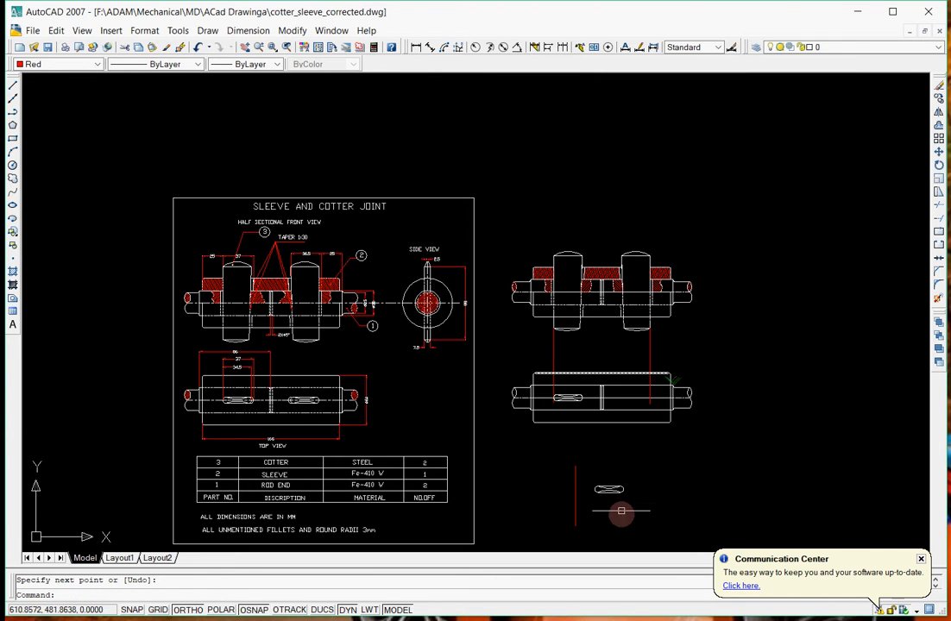
- Move the mirrored cotter outline from its right end to the intersection of the right projection line and the top view's centerline
{"action": "left_click", "coordinate": [638, 509]}
{"action": "left_click", "coordinate": [585, 464]}
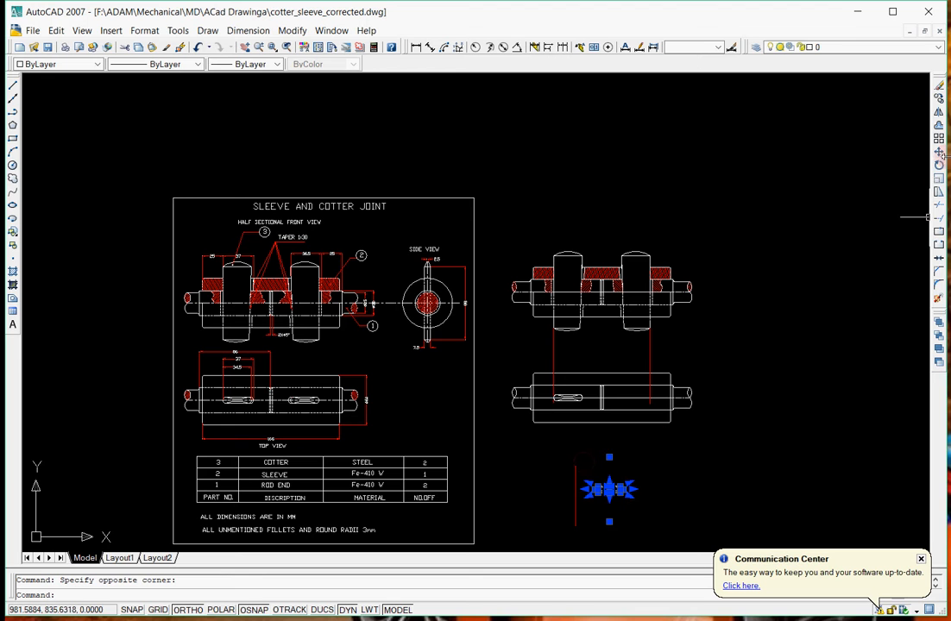
{"action": "left_click", "coordinate": [939, 152]}
{"action": "scroll", "coordinate": [617, 492], "scroll_direction": "up", "scroll_amount": 5}
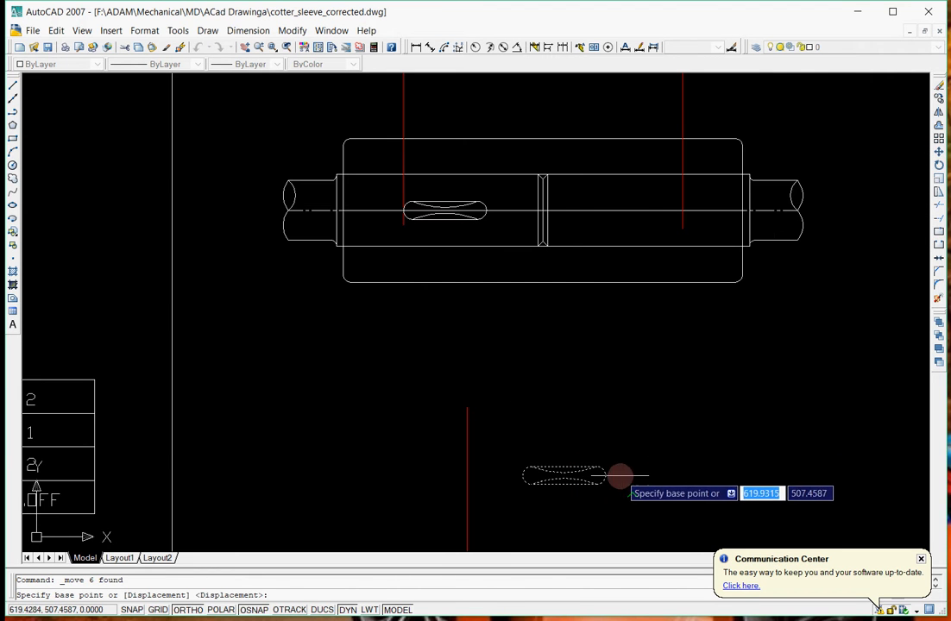
{"action": "left_click", "coordinate": [606, 475]}
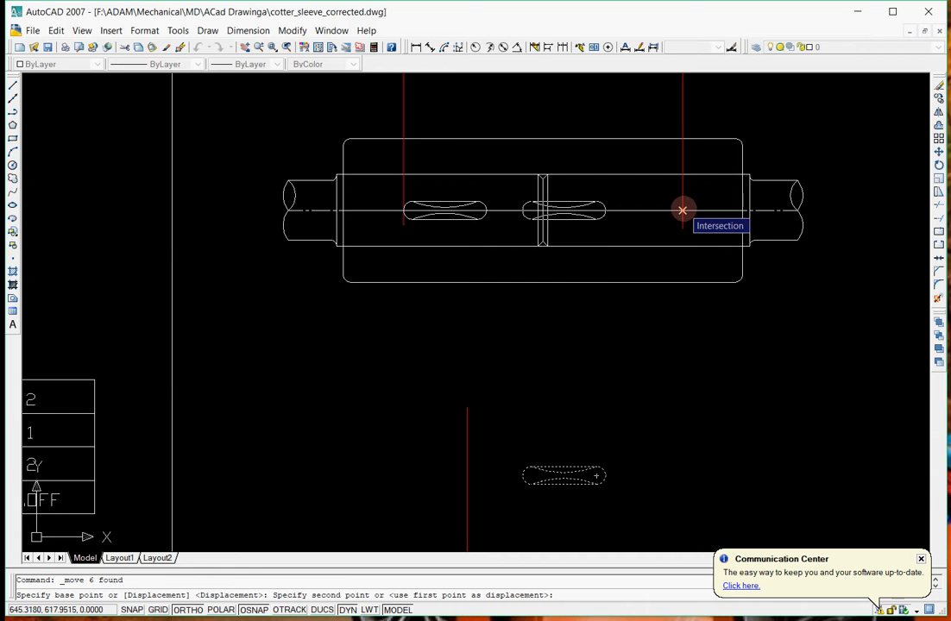
{"action": "left_click", "coordinate": [681, 210]}
{"action": "scroll", "coordinate": [664, 328], "scroll_direction": "down", "scroll_amount": 2}
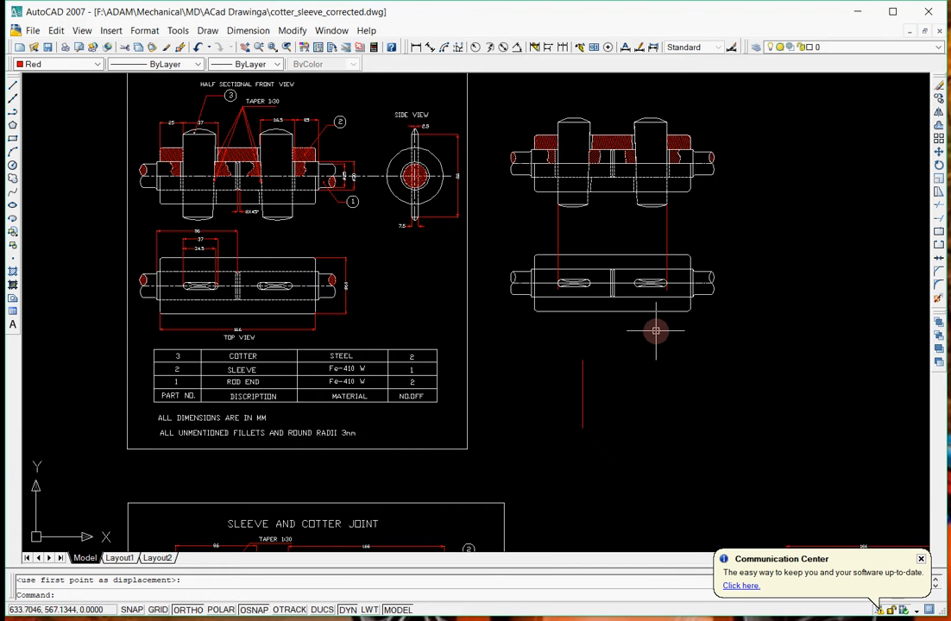
- Delete the two red projection lines and the red mirror line
{"action": "left_click", "coordinate": [582, 403]}
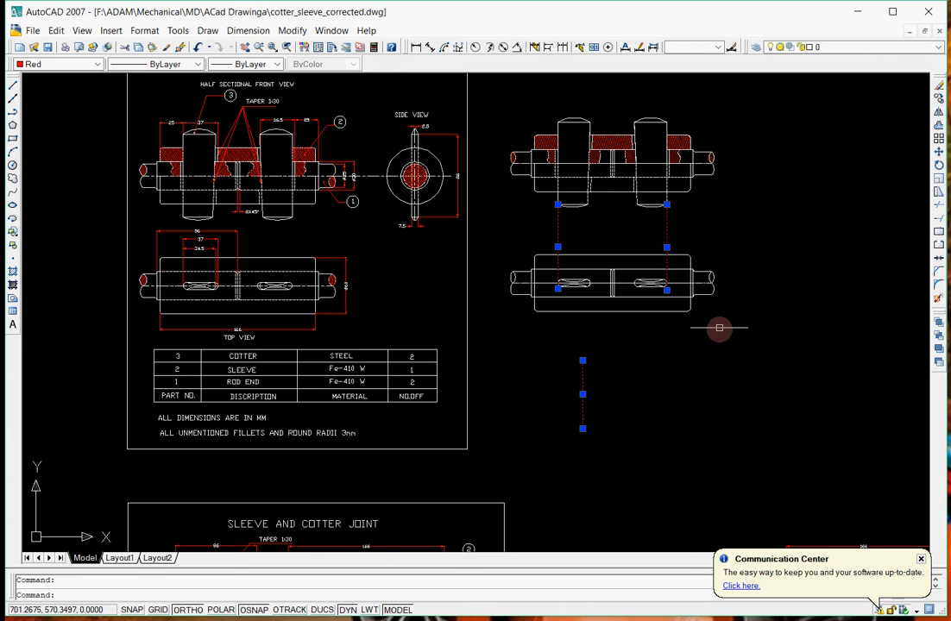
{"action": "key", "text": "Delete"}
{"action": "scroll", "coordinate": [653, 295], "scroll_direction": "up", "scroll_amount": 3}
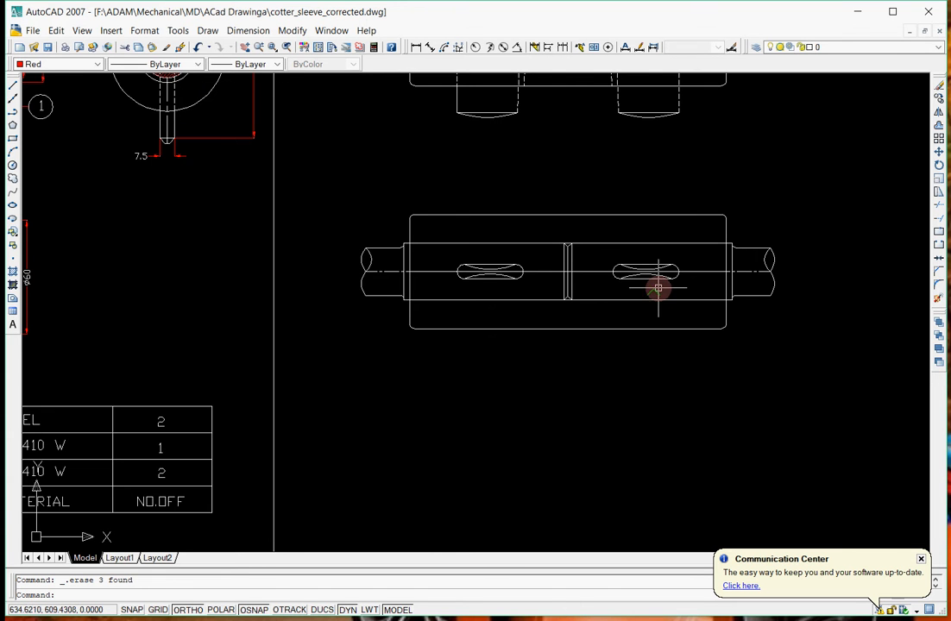
- Set the linetype of the rod edges, joint lines and cotter outlines inside the top view's sleeve to DASHED2
{"action": "scroll", "coordinate": [628, 287], "scroll_direction": "down", "scroll_amount": 3}
{"action": "scroll", "coordinate": [509, 294], "scroll_direction": "down", "scroll_amount": 4}
{"action": "scroll", "coordinate": [540, 293], "scroll_direction": "up", "scroll_amount": 4}
{"action": "scroll", "coordinate": [545, 293], "scroll_direction": "up", "scroll_amount": 2}
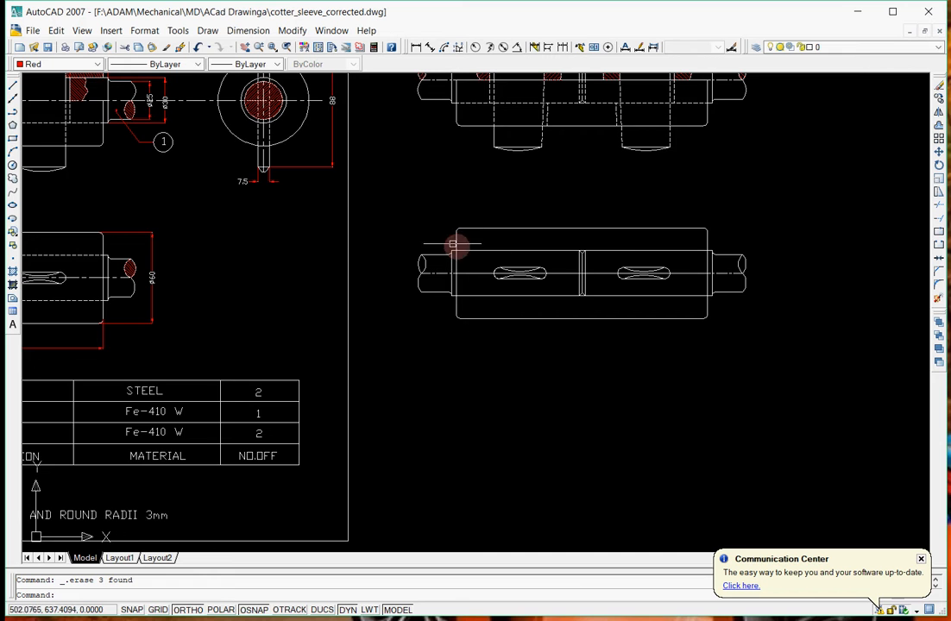
{"action": "scroll", "coordinate": [447, 242], "scroll_direction": "up", "scroll_amount": 2}
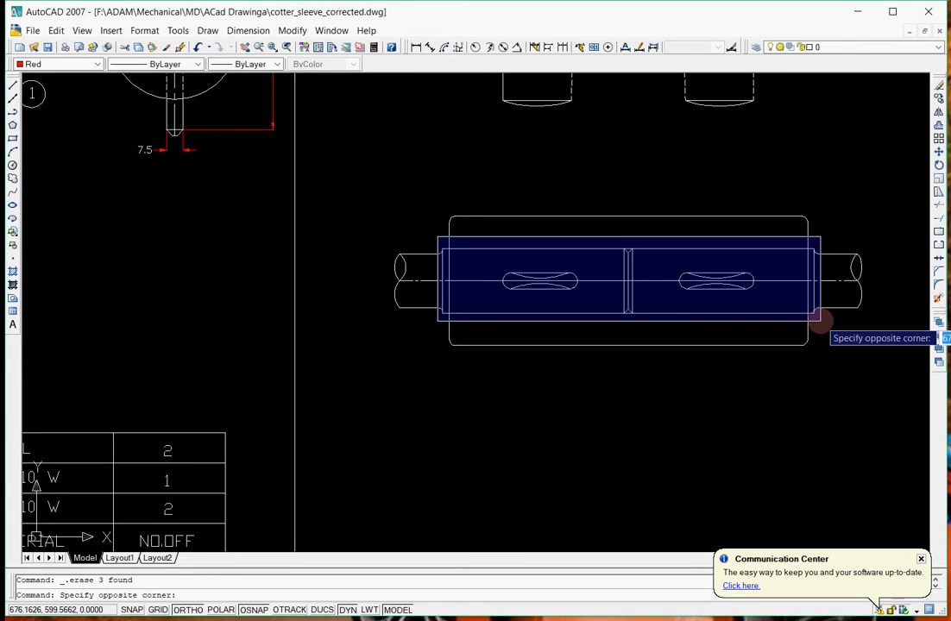
{"action": "left_click", "coordinate": [819, 320]}
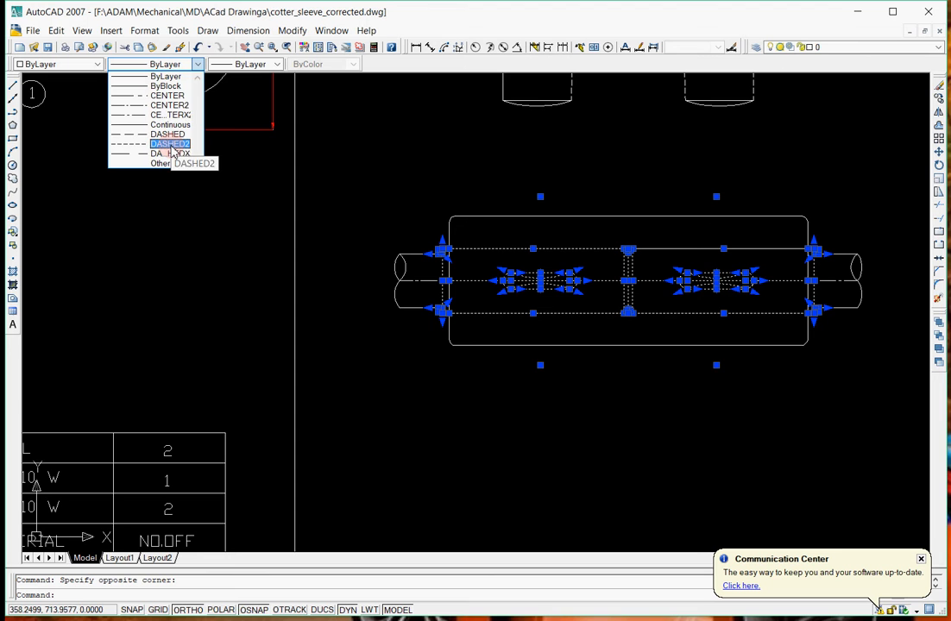
{"action": "left_click", "coordinate": [170, 145]}
{"action": "key", "text": "Escape"}
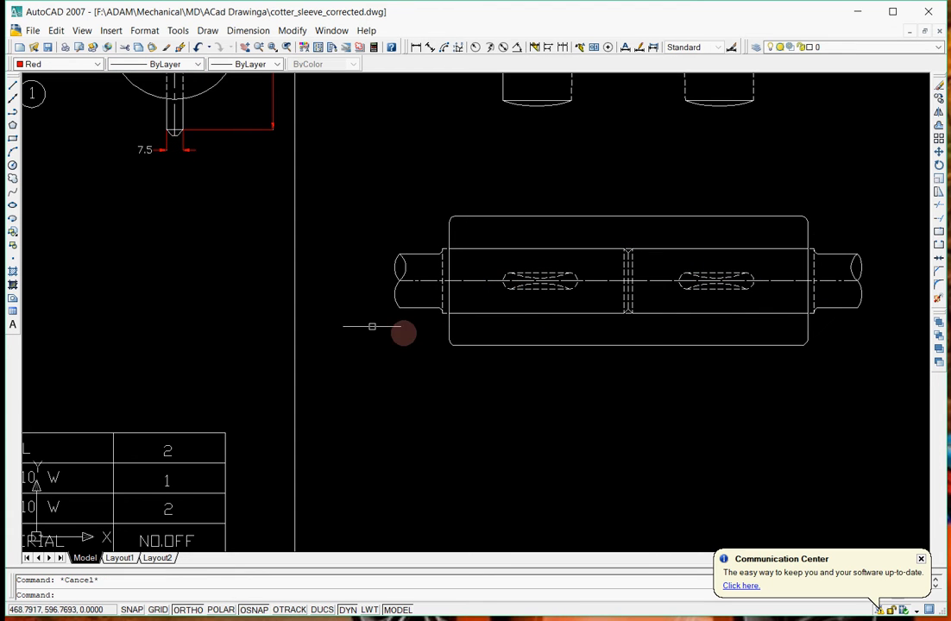
- Set the linetype of both cotter outlines in the top view back to ByLayer
{"action": "scroll", "coordinate": [547, 311], "scroll_direction": "up", "scroll_amount": 3}
{"action": "left_click", "coordinate": [440, 228]}
{"action": "left_click", "coordinate": [625, 293]}
{"action": "scroll", "coordinate": [456, 277], "scroll_direction": "down", "scroll_amount": 2}
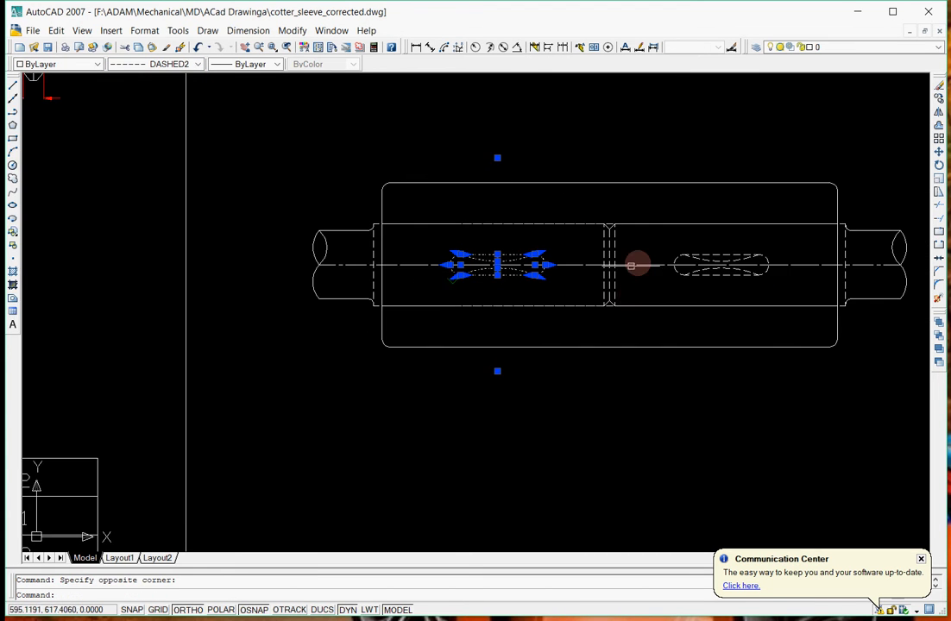
{"action": "left_click", "coordinate": [664, 246]}
{"action": "left_click", "coordinate": [779, 287]}
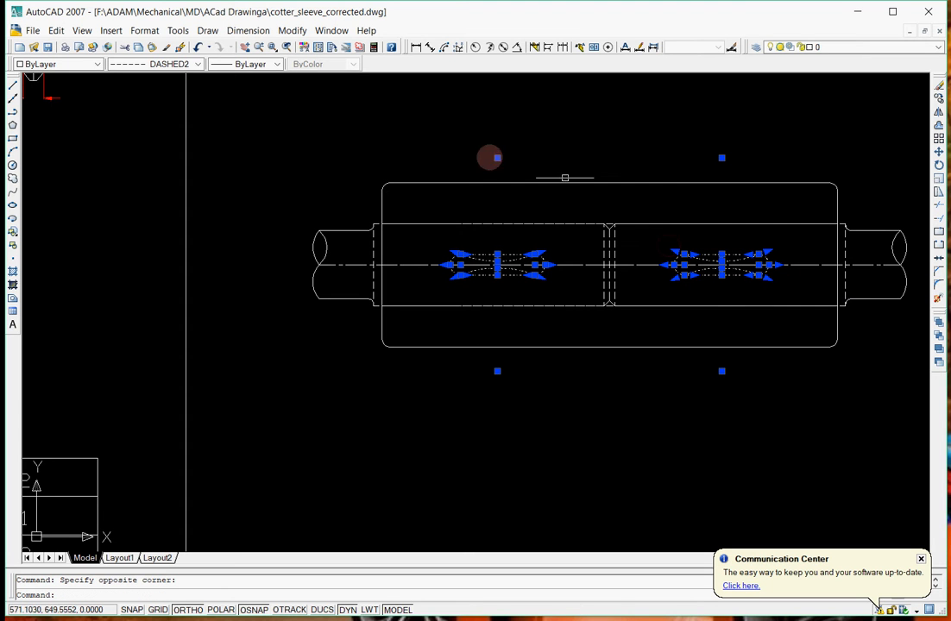
{"action": "left_click", "coordinate": [172, 64]}
{"action": "left_click", "coordinate": [177, 77]}
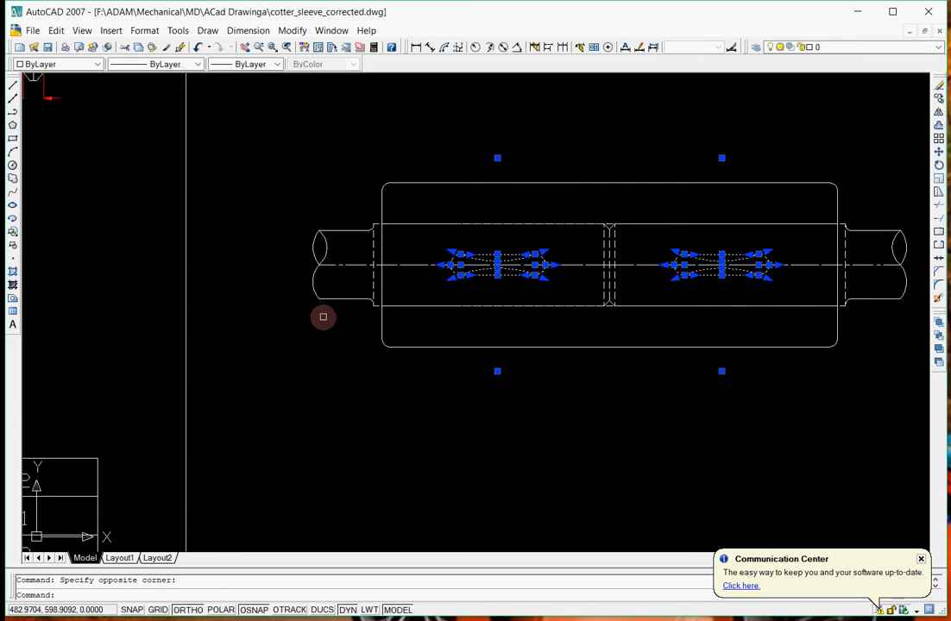
{"action": "key", "text": "Escape"}
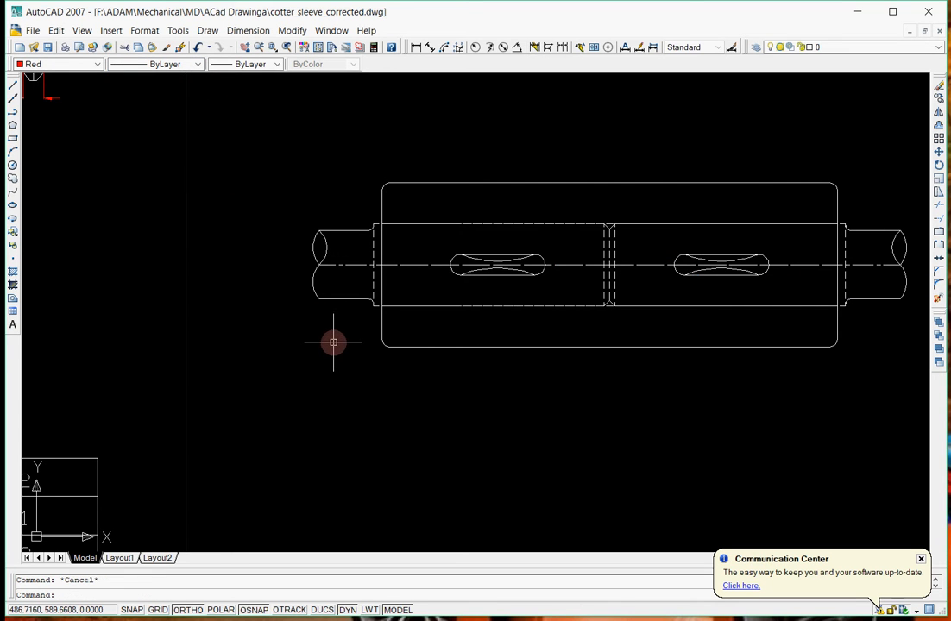
- Delete the duplicate lines overlapping the upper and lower dashed bore edges inside the top view's sleeve
{"action": "scroll", "coordinate": [553, 235], "scroll_direction": "up", "scroll_amount": 3}
{"action": "left_click", "coordinate": [528, 214]}
{"action": "key", "text": "Delete"}
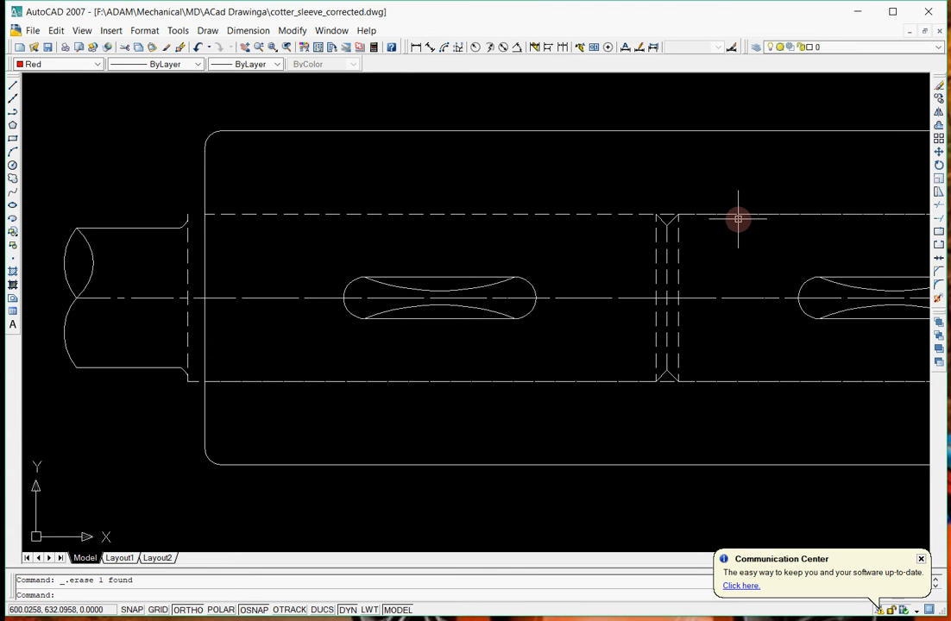
{"action": "scroll", "coordinate": [567, 254], "scroll_direction": "down", "scroll_amount": 2}
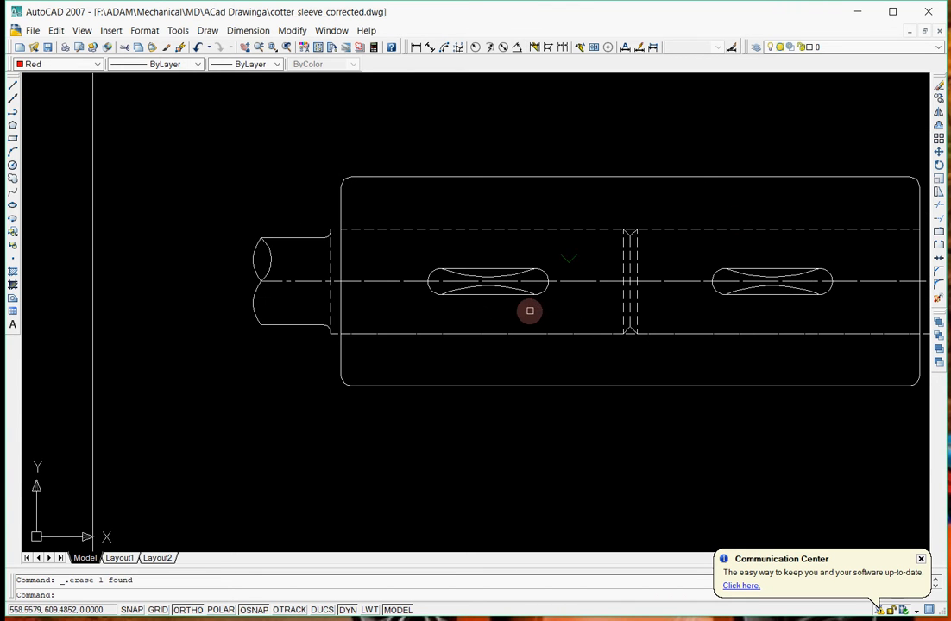
{"action": "left_click", "coordinate": [507, 333]}
{"action": "key", "text": "Delete"}
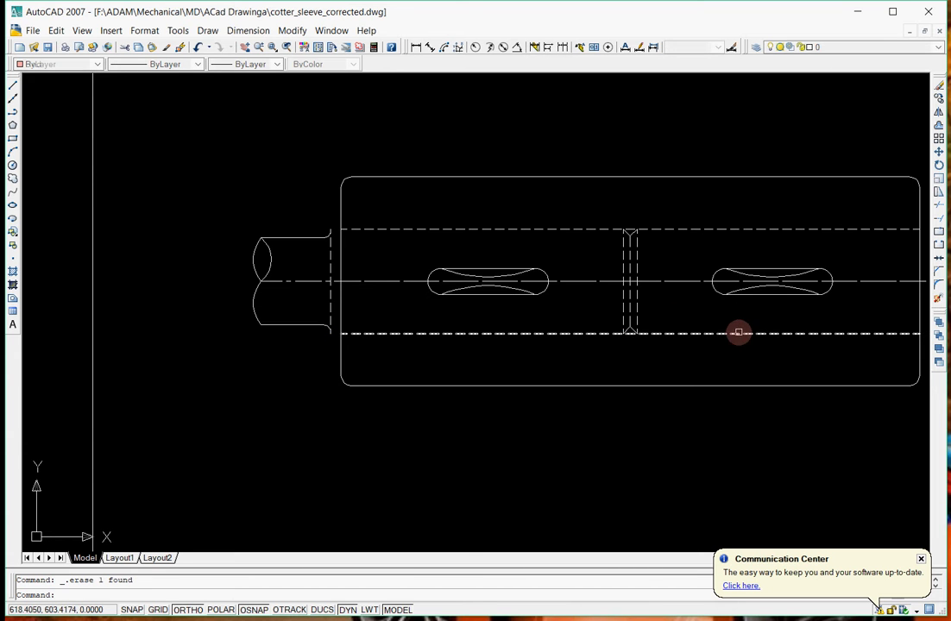
{"action": "scroll", "coordinate": [552, 315], "scroll_direction": "down", "scroll_amount": 5}
{"action": "scroll", "coordinate": [449, 293], "scroll_direction": "up", "scroll_amount": 4}
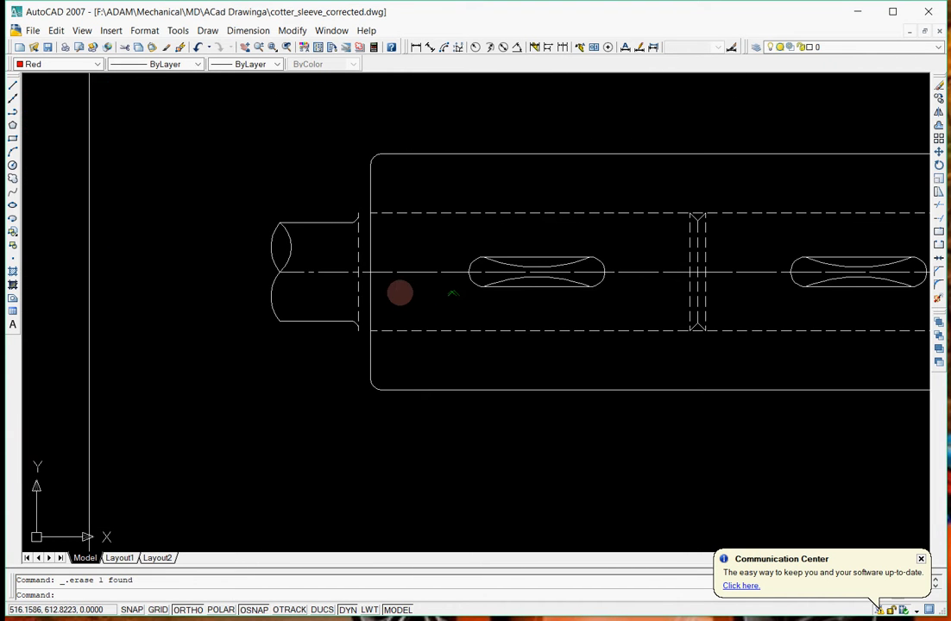
- Set the linetype of the two vertical rod shoulder lines outside the top view's sleeve ends to ByLayer
{"action": "left_click", "coordinate": [357, 298]}
{"action": "scroll", "coordinate": [500, 289], "scroll_direction": "down", "scroll_amount": 4}
{"action": "scroll", "coordinate": [740, 275], "scroll_direction": "up", "scroll_amount": 3}
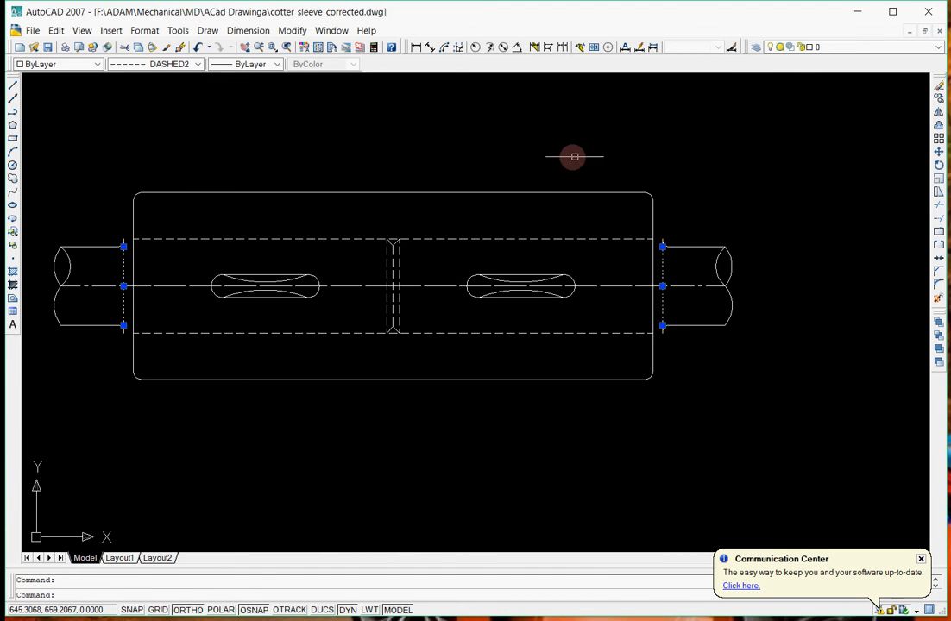
{"action": "left_click", "coordinate": [130, 64]}
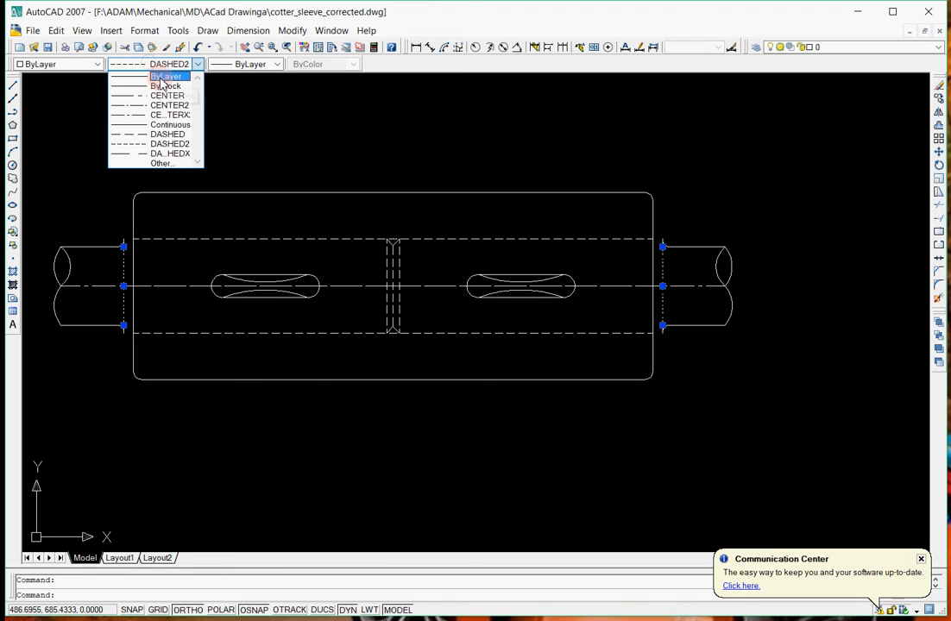
{"action": "left_click", "coordinate": [131, 75]}
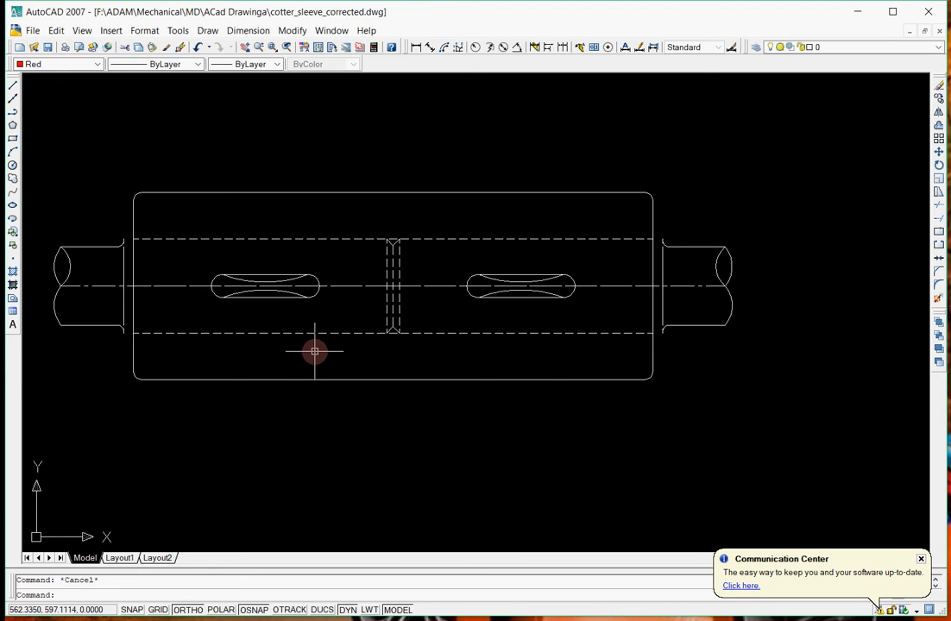
- Set the current colour to ByLayer and draw two horizontal lines joining the left rod shoulder's upper and lower ends to the sleeve
{"action": "scroll", "coordinate": [139, 243], "scroll_direction": "up", "scroll_amount": 3}
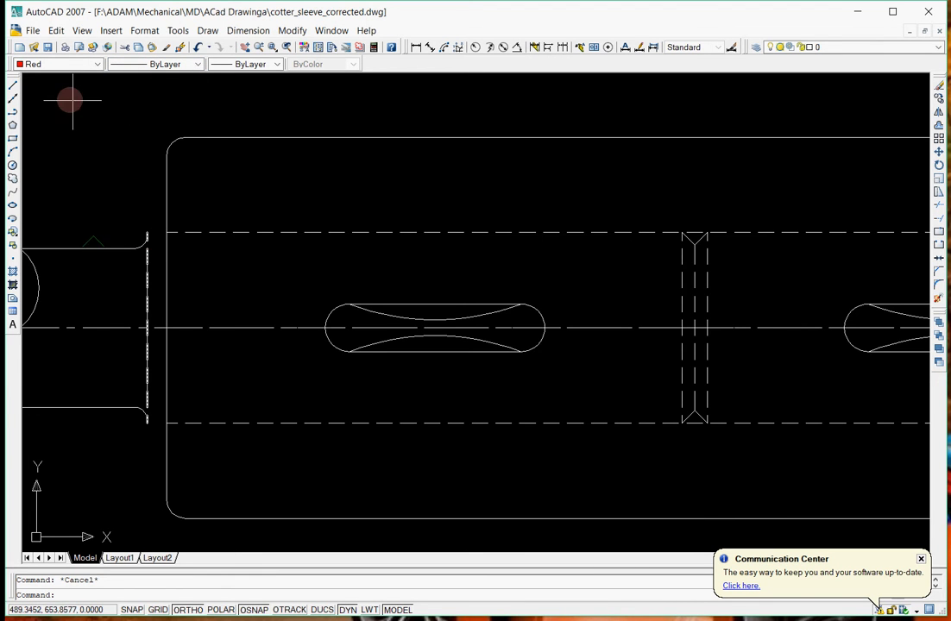
{"action": "left_click", "coordinate": [52, 64]}
{"action": "left_click", "coordinate": [48, 74]}
{"action": "left_click", "coordinate": [13, 84]}
{"action": "left_click", "coordinate": [146, 231]}
{"action": "left_click", "coordinate": [166, 232]}
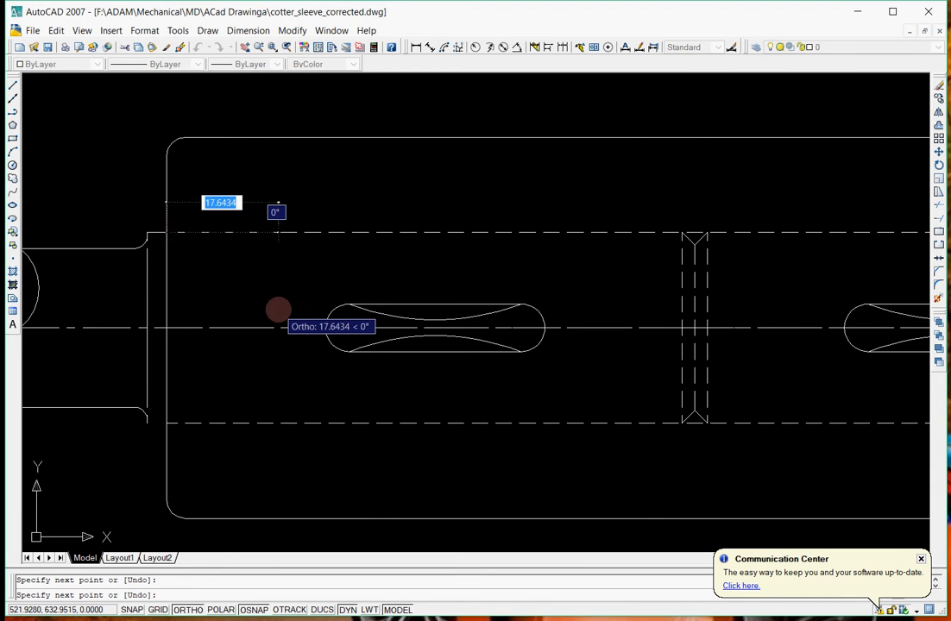
{"action": "key", "text": "Return"}
{"action": "key", "text": "Return"}
{"action": "left_click", "coordinate": [147, 420]}
{"action": "left_click", "coordinate": [166, 420]}
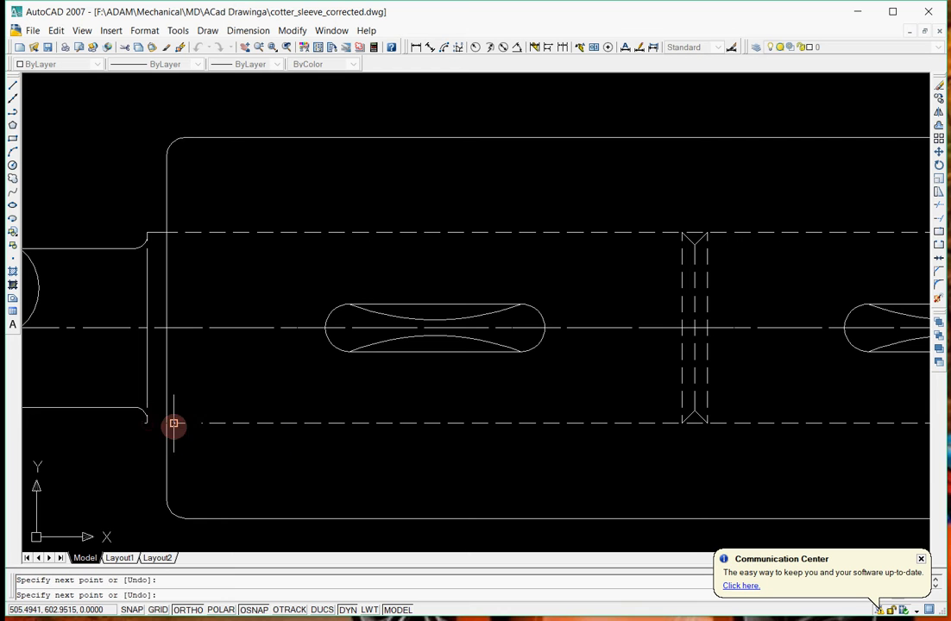
{"action": "key", "text": "Return"}
- Draw two horizontal lines joining the right rod shoulder's upper and lower ends to the sleeve in the top view
{"action": "scroll", "coordinate": [204, 382], "scroll_direction": "down", "scroll_amount": 1}
{"action": "scroll", "coordinate": [205, 381], "scroll_direction": "down", "scroll_amount": 3}
{"action": "scroll", "coordinate": [454, 336], "scroll_direction": "up", "scroll_amount": 5}
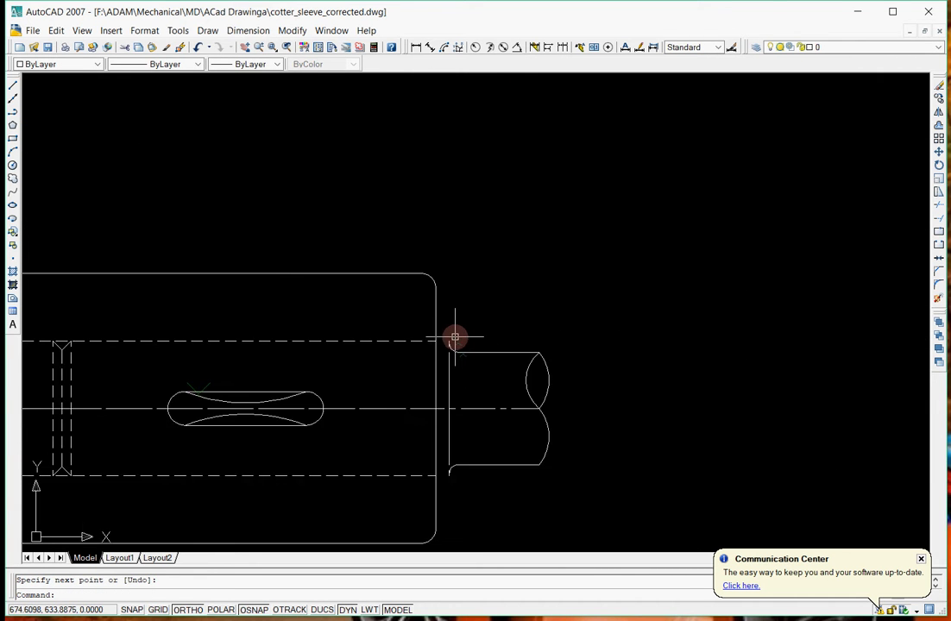
{"action": "key", "text": "Return"}
{"action": "left_click", "coordinate": [446, 343]}
{"action": "left_click", "coordinate": [446, 361]}
{"action": "key", "text": "Return"}
{"action": "key", "text": "Return"}
{"action": "left_click", "coordinate": [446, 535]}
{"action": "left_click", "coordinate": [426, 536]}
{"action": "key", "text": "Return"}
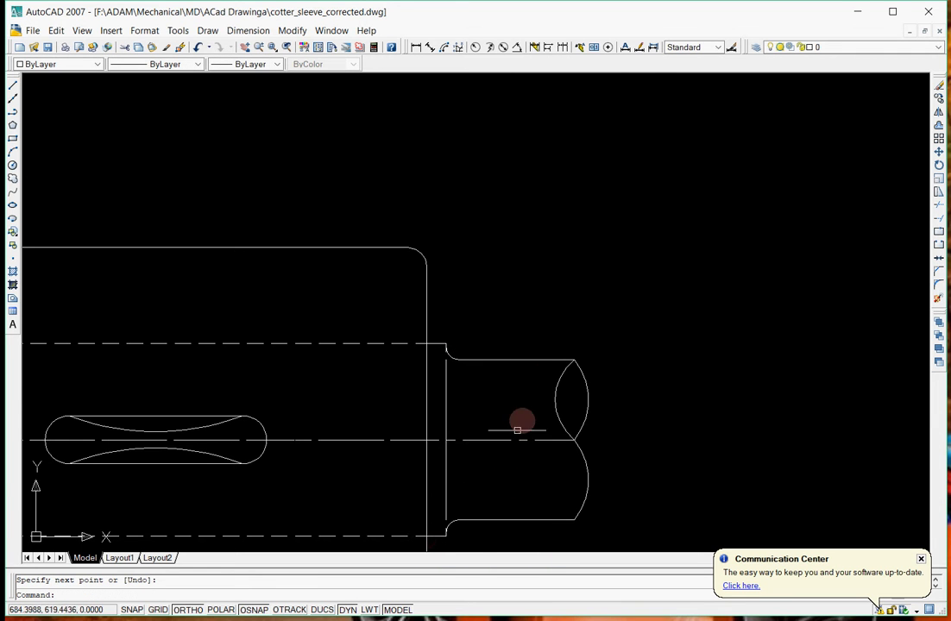
- Draw a vertical projection line from the upper end of the front view's left slot edge down past the top view's centre line
{"action": "scroll", "coordinate": [552, 372], "scroll_direction": "down", "scroll_amount": 4}
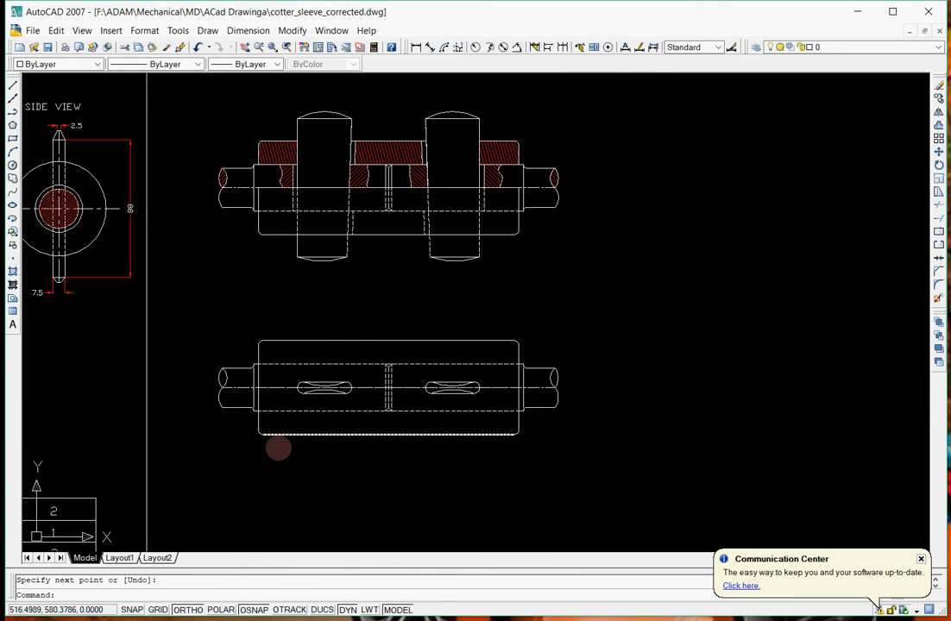
{"action": "scroll", "coordinate": [427, 418], "scroll_direction": "down", "scroll_amount": 4}
{"action": "scroll", "coordinate": [380, 415], "scroll_direction": "up", "scroll_amount": 3}
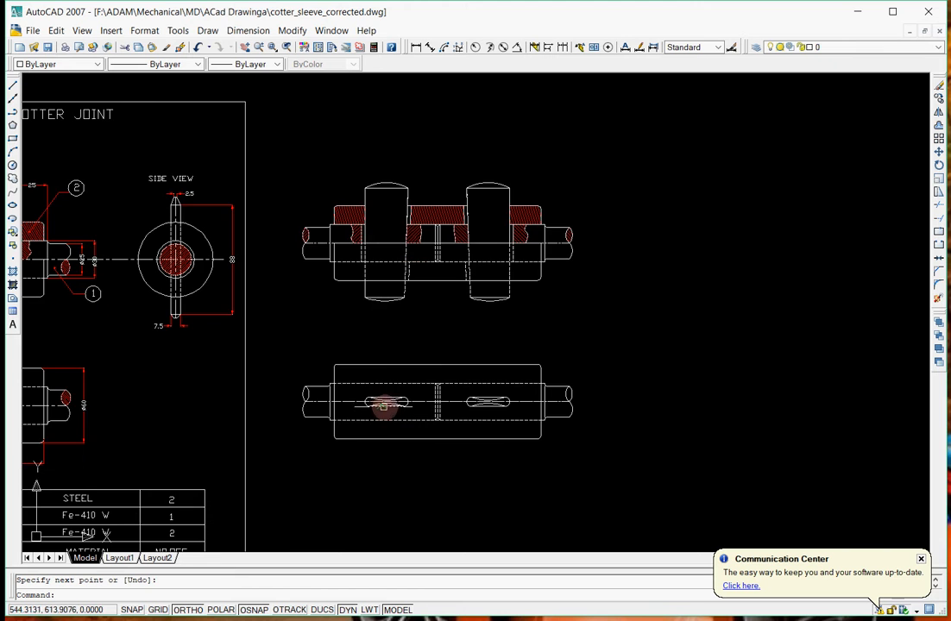
{"action": "scroll", "coordinate": [440, 392], "scroll_direction": "up", "scroll_amount": 3}
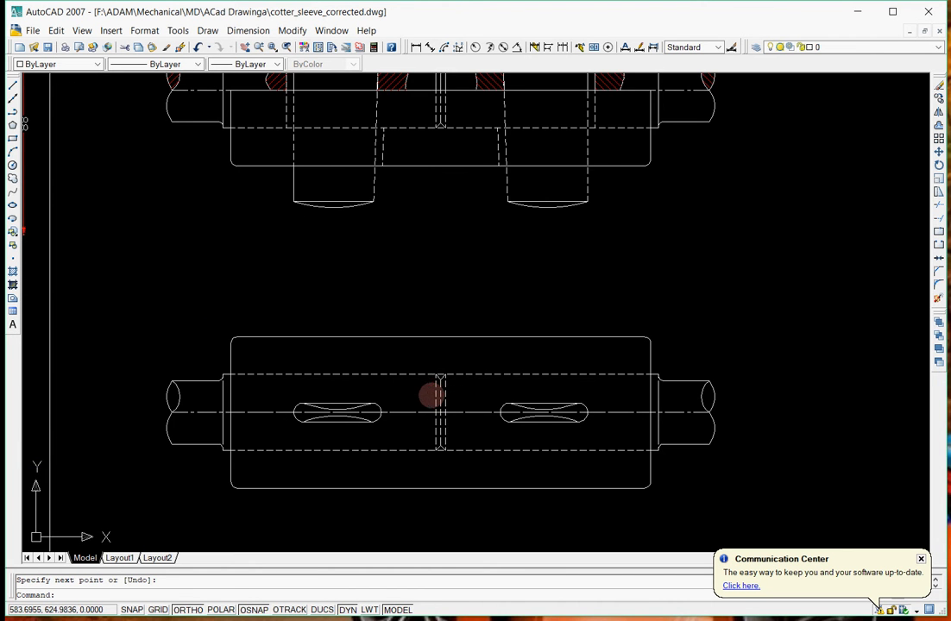
{"action": "scroll", "coordinate": [432, 394], "scroll_direction": "down", "scroll_amount": 2}
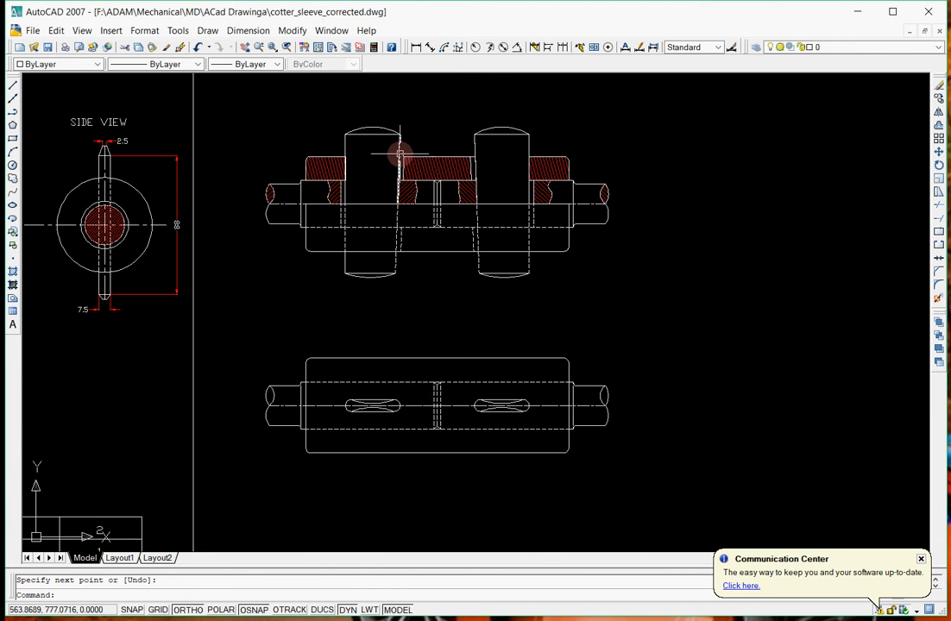
{"action": "scroll", "coordinate": [399, 157], "scroll_direction": "up", "scroll_amount": 2}
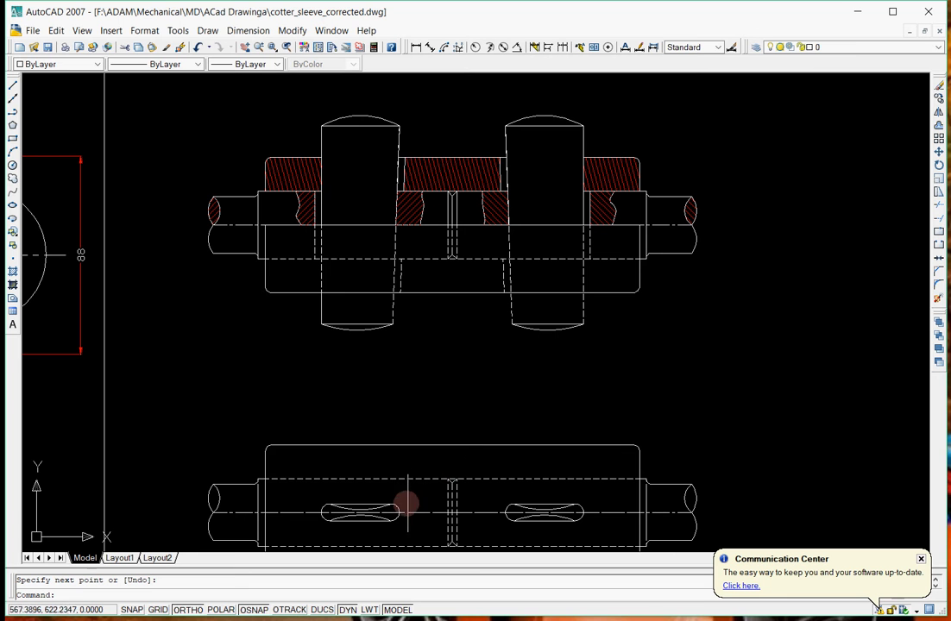
{"action": "left_click", "coordinate": [13, 83]}
{"action": "scroll", "coordinate": [412, 173], "scroll_direction": "up", "scroll_amount": 2}
{"action": "scroll", "coordinate": [375, 140], "scroll_direction": "up", "scroll_amount": 3}
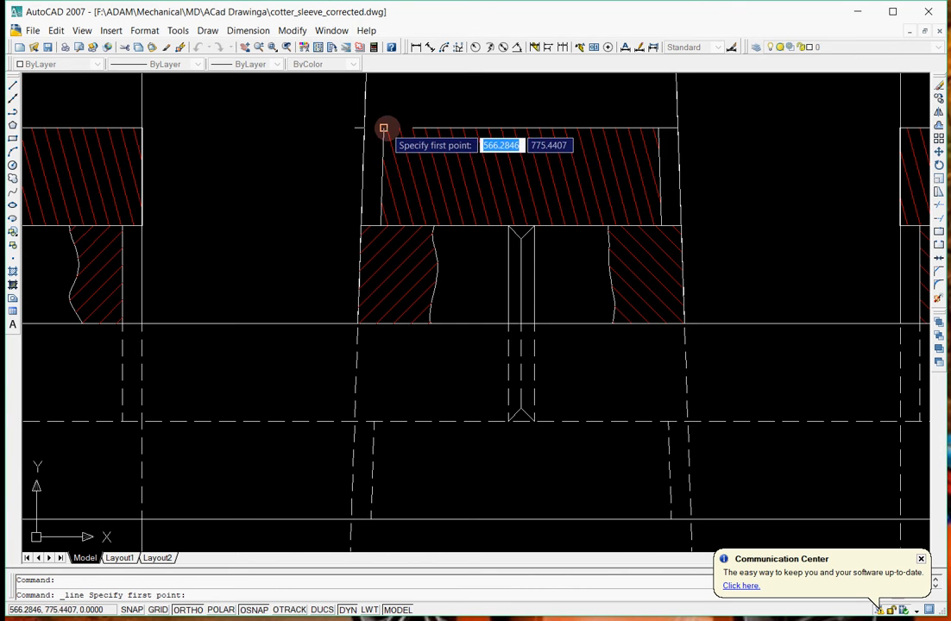
{"action": "scroll", "coordinate": [397, 147], "scroll_direction": "up", "scroll_amount": 2}
{"action": "scroll", "coordinate": [431, 308], "scroll_direction": "up", "scroll_amount": 2}
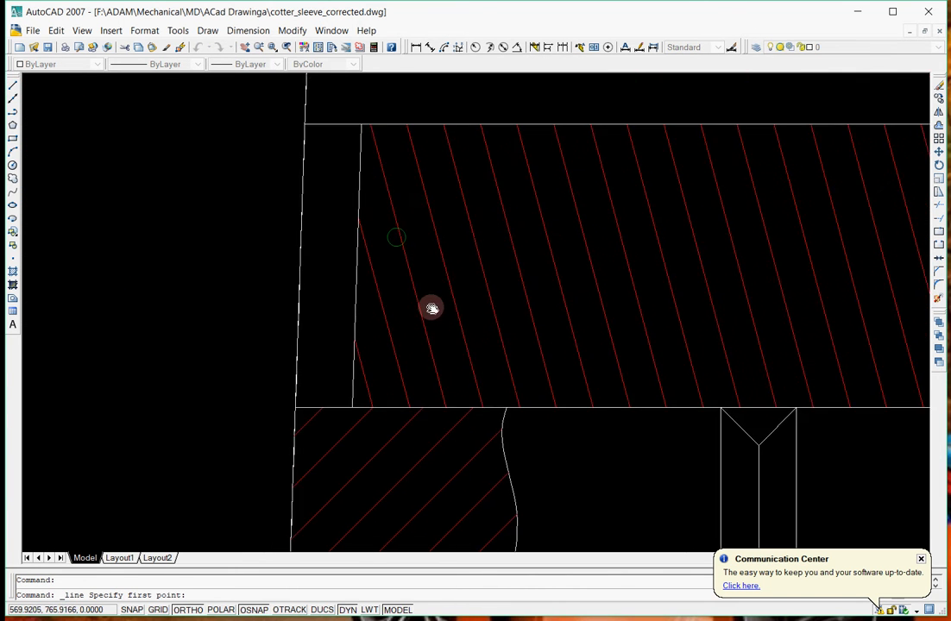
{"action": "left_click", "coordinate": [362, 130]}
{"action": "scroll", "coordinate": [391, 187], "scroll_direction": "down", "scroll_amount": 3}
{"action": "scroll", "coordinate": [420, 342], "scroll_direction": "down", "scroll_amount": 3}
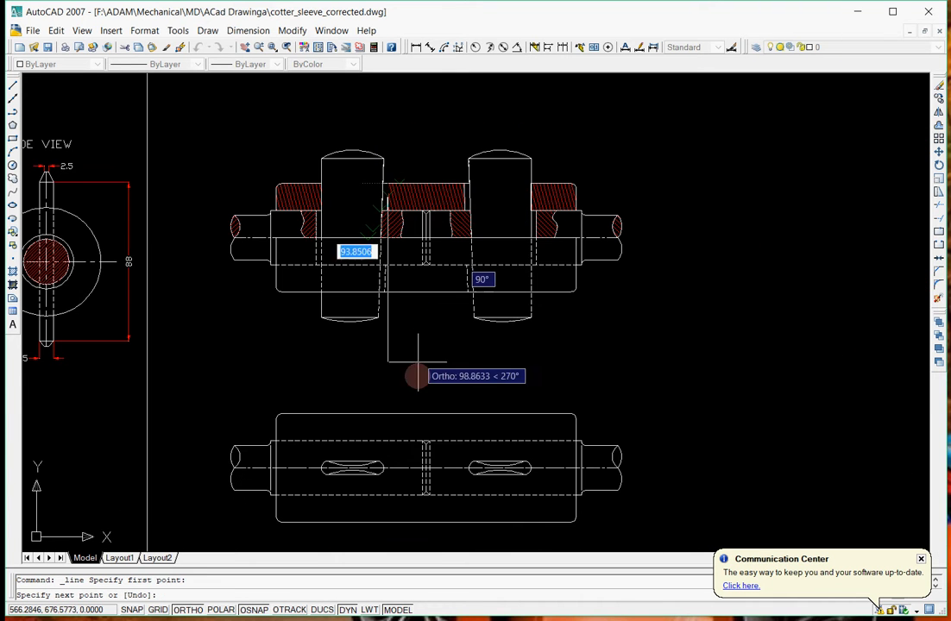
{"action": "scroll", "coordinate": [398, 503], "scroll_direction": "up", "scroll_amount": 4}
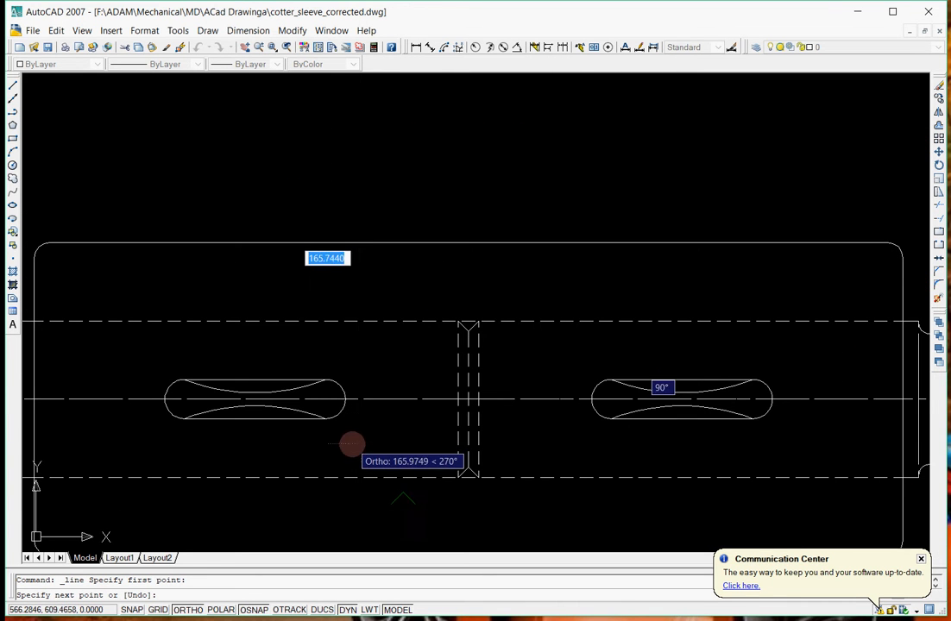
{"action": "left_click", "coordinate": [353, 446]}
{"action": "key", "text": "Return"}
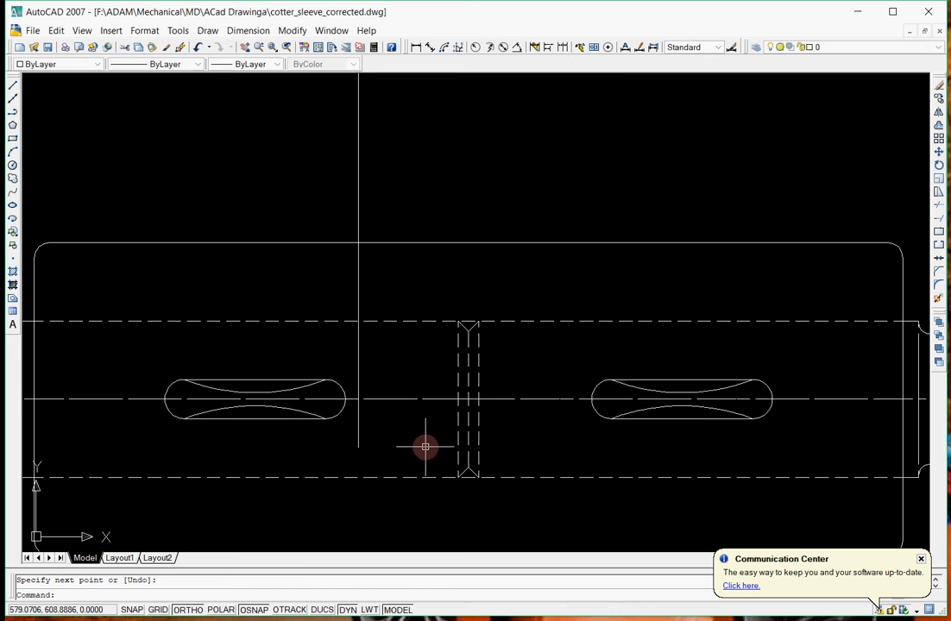
- Draw a second vertical projection line from the upper end of the front view's right slot edge down past the top view's centre line
{"action": "scroll", "coordinate": [463, 351], "scroll_direction": "down", "scroll_amount": 5}
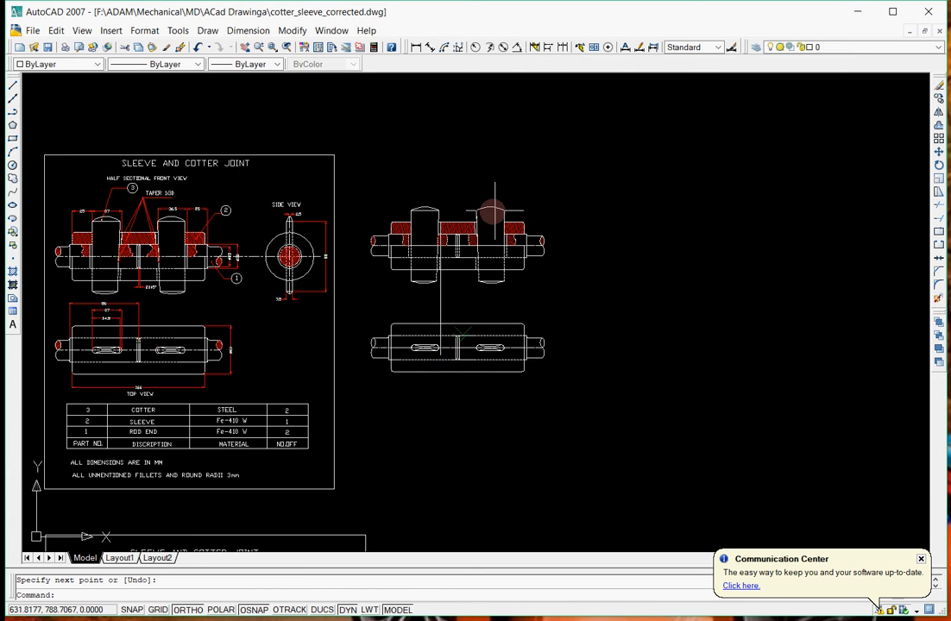
{"action": "scroll", "coordinate": [490, 211], "scroll_direction": "up", "scroll_amount": 6}
{"action": "key", "text": "Return"}
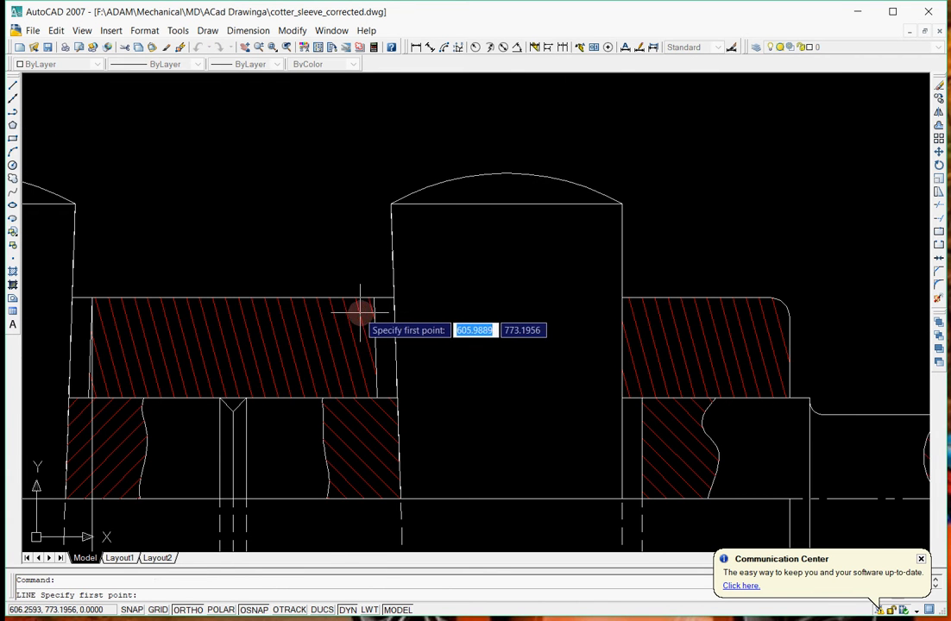
{"action": "scroll", "coordinate": [373, 291], "scroll_direction": "up", "scroll_amount": 3}
{"action": "left_click", "coordinate": [377, 285]}
{"action": "scroll", "coordinate": [380, 293], "scroll_direction": "down", "scroll_amount": 4}
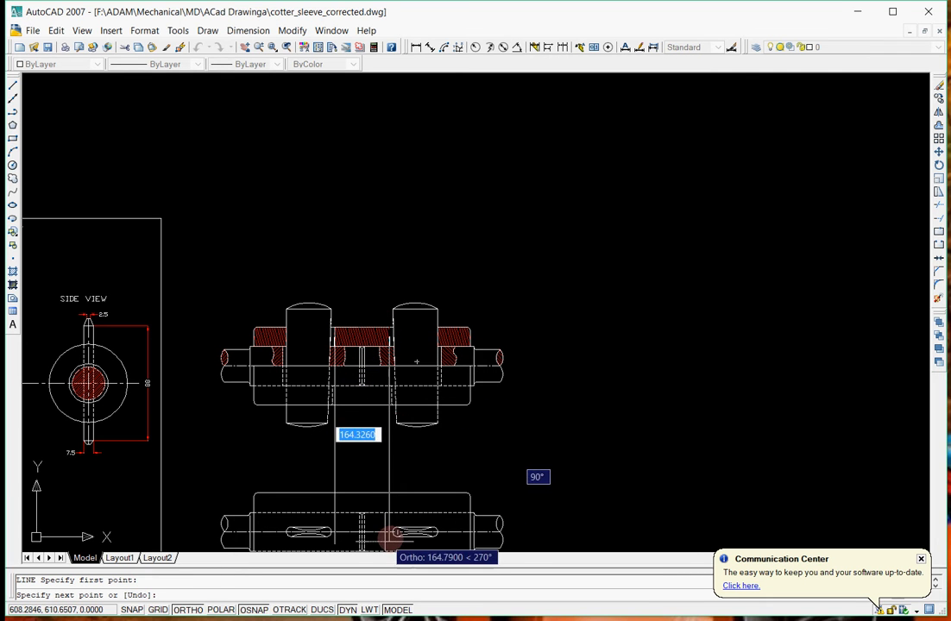
{"action": "scroll", "coordinate": [410, 417], "scroll_direction": "down", "scroll_amount": 5}
{"action": "scroll", "coordinate": [410, 417], "scroll_direction": "up", "scroll_amount": 9}
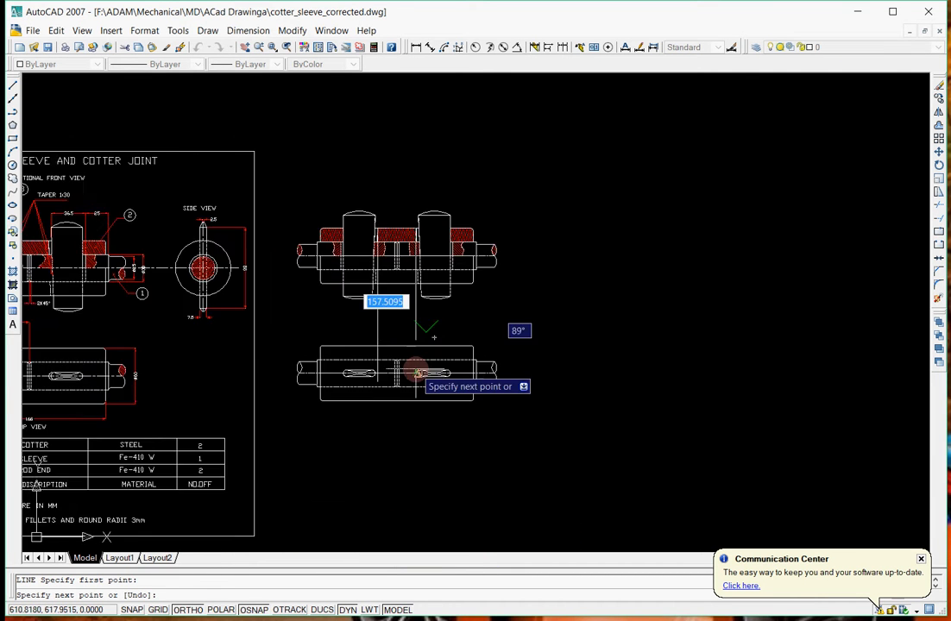
{"action": "left_click", "coordinate": [414, 386]}
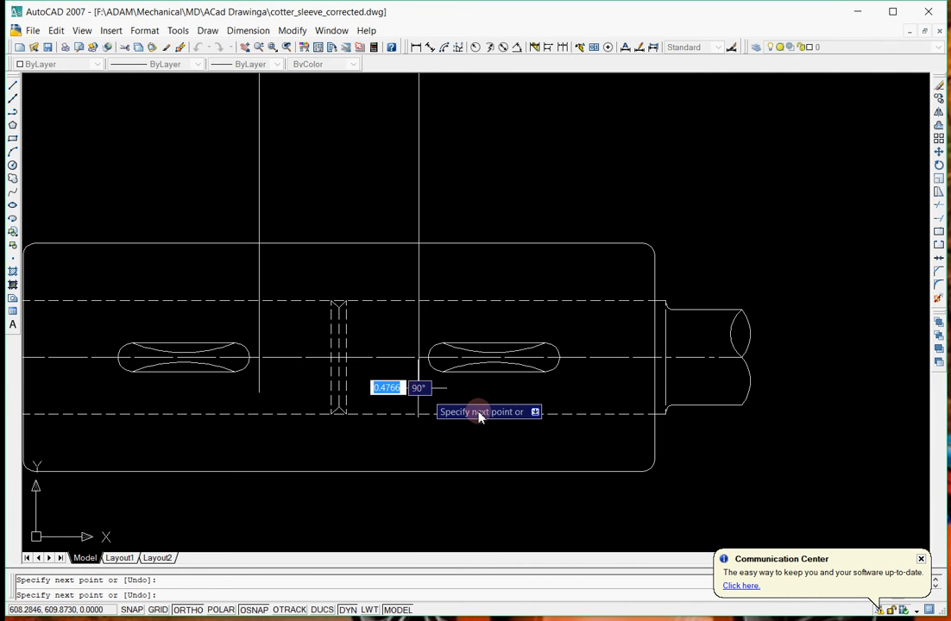
{"action": "key", "text": "Return"}
- Copy the right end arc of the top view's left cotter outline so its midpoint lies on the left projection line
{"action": "scroll", "coordinate": [269, 398], "scroll_direction": "up", "scroll_amount": 3}
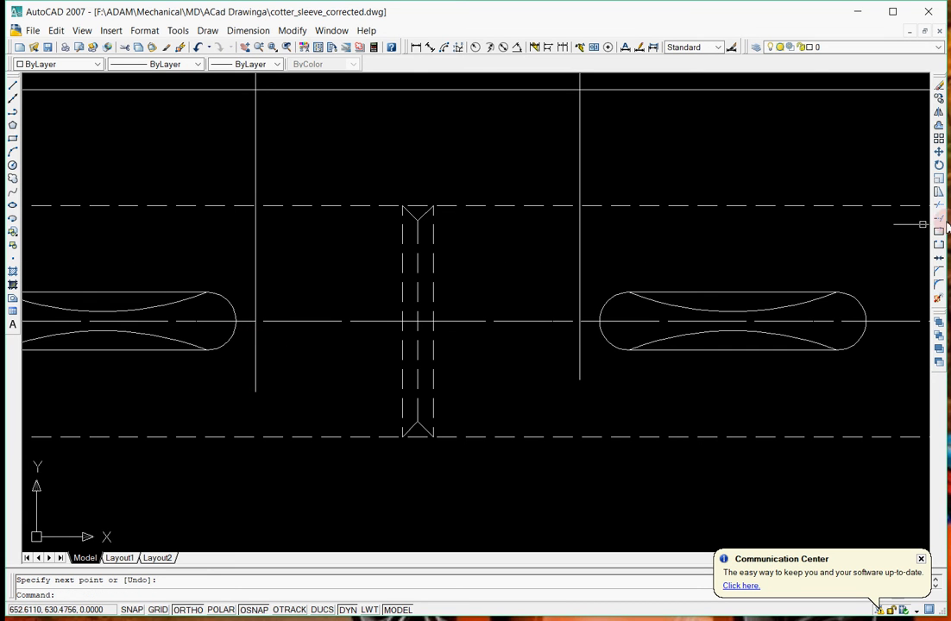
{"action": "left_click", "coordinate": [228, 343]}
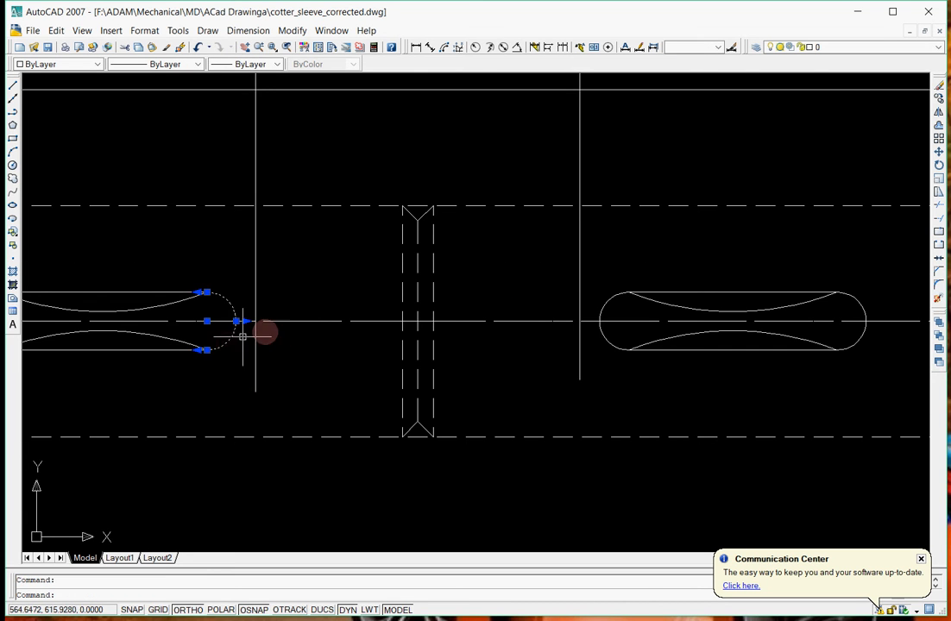
{"action": "left_click", "coordinate": [939, 99]}
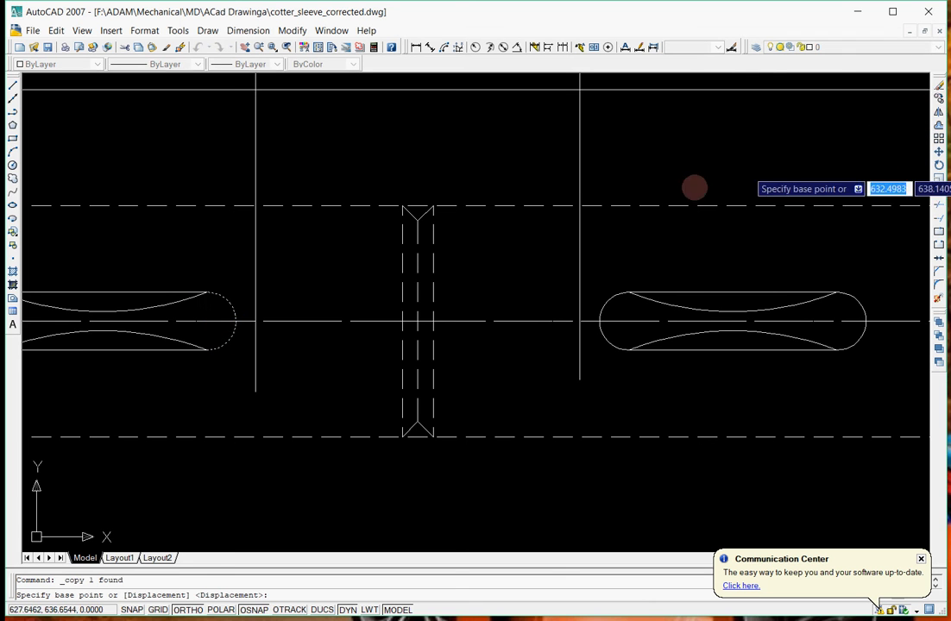
{"action": "left_click", "coordinate": [235, 321]}
{"action": "left_click", "coordinate": [255, 321]}
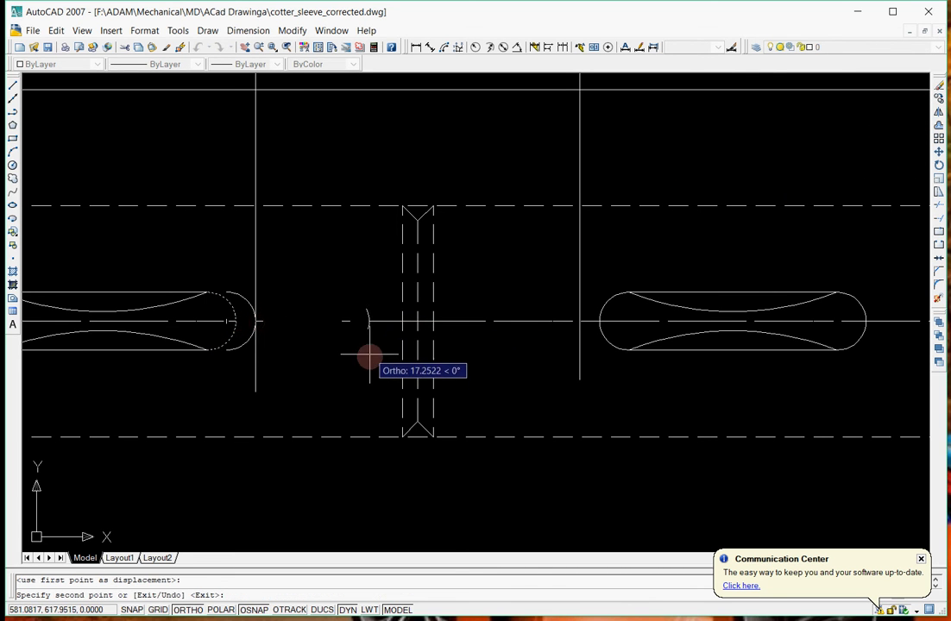
{"action": "key", "text": "Return"}
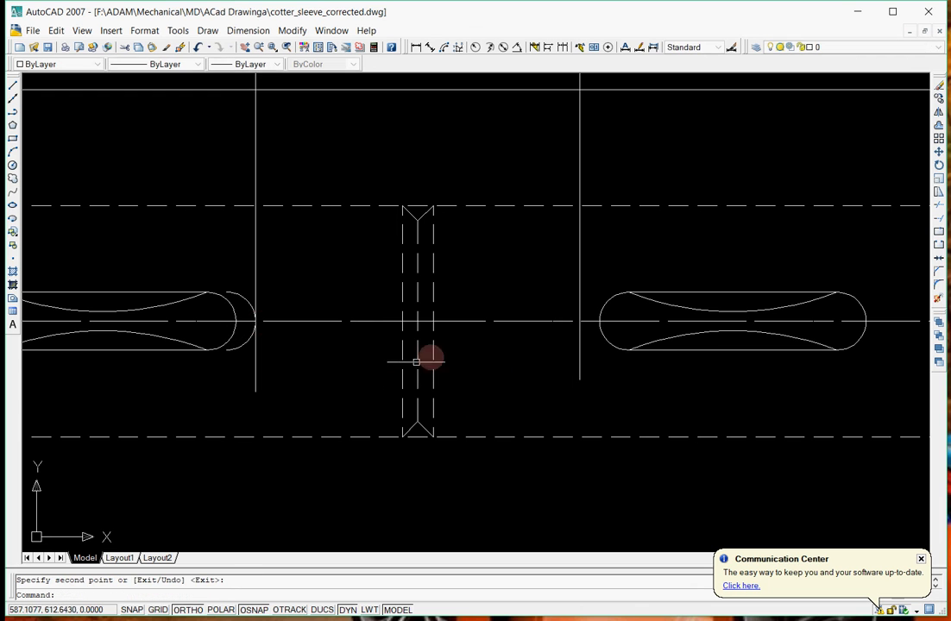
- Copy the left end arc of the top view's right cotter outline so its midpoint lies on the right projection line
{"action": "left_click", "coordinate": [609, 339]}
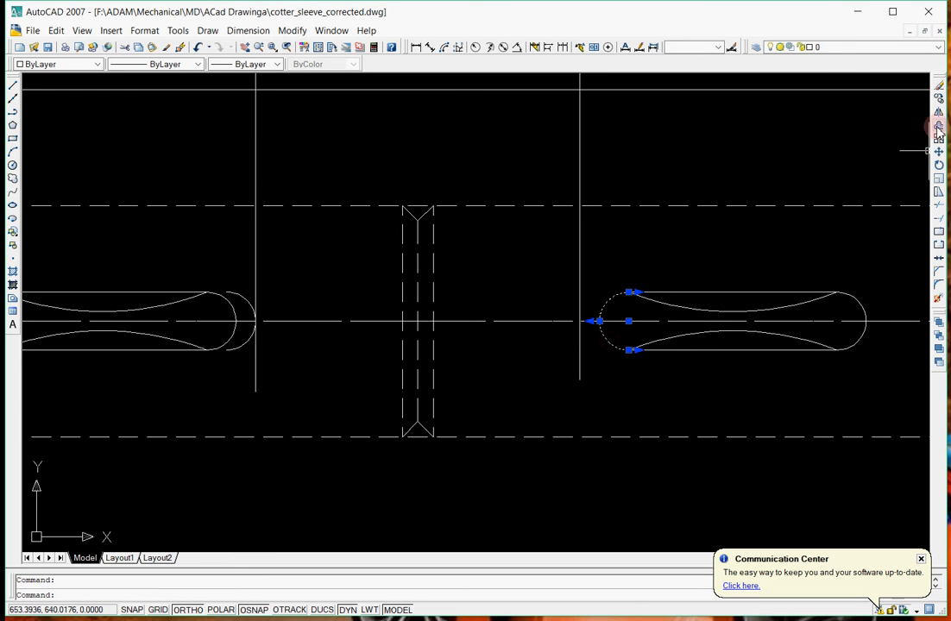
{"action": "left_click", "coordinate": [939, 100]}
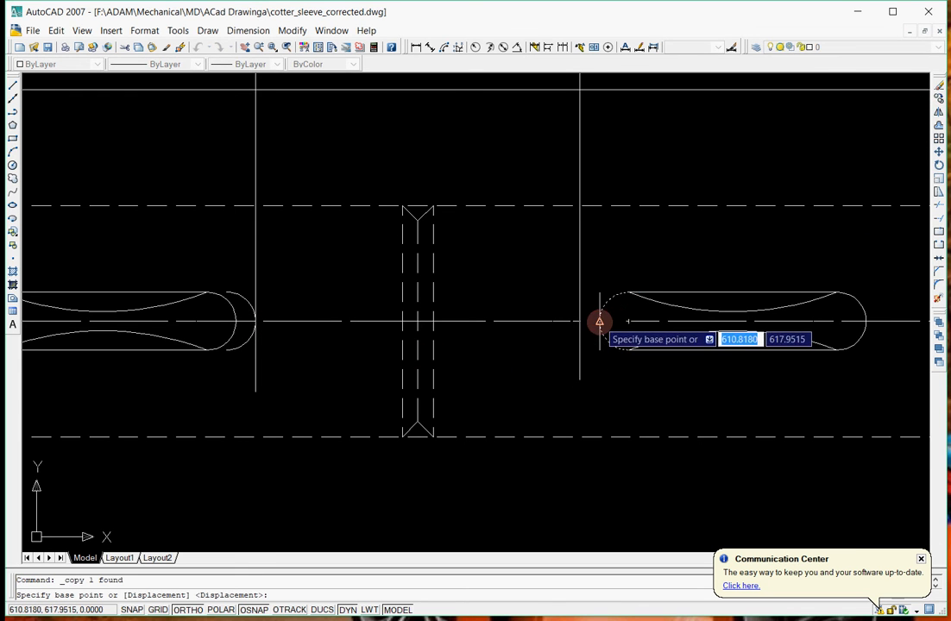
{"action": "left_click", "coordinate": [597, 322]}
{"action": "left_click", "coordinate": [577, 322]}
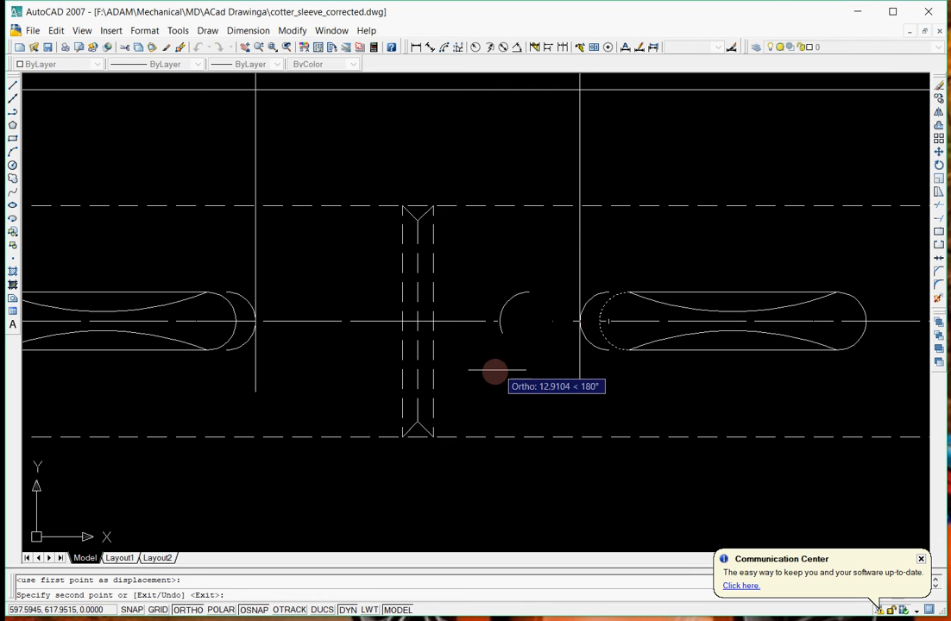
{"action": "key", "text": "Return"}
- Stretch the upper straight edge of the right cotter outline to the upper end of its copied arc
{"action": "scroll", "coordinate": [674, 332], "scroll_direction": "up", "scroll_amount": 3}
{"action": "left_click", "coordinate": [645, 283]}
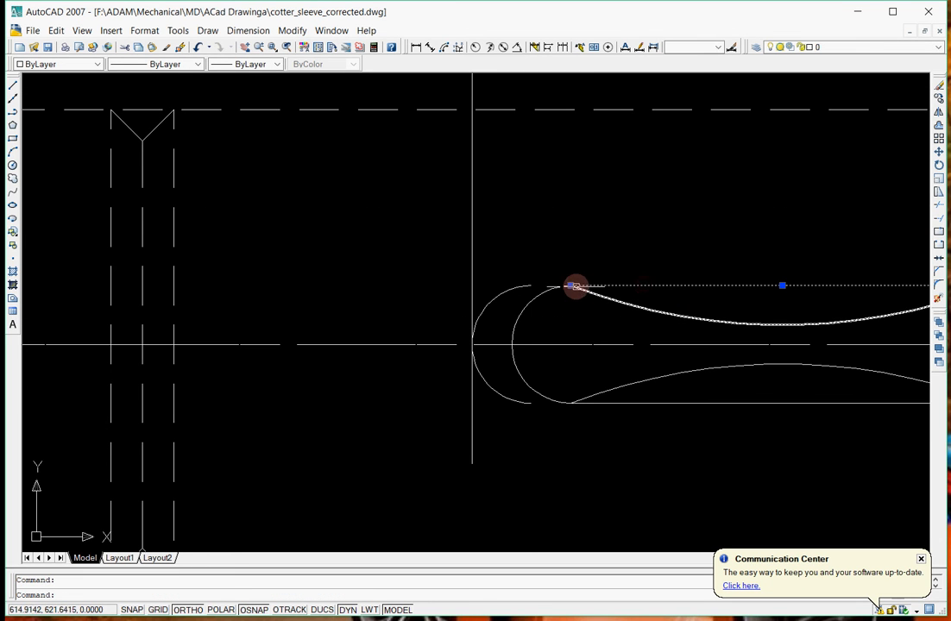
{"action": "key", "text": "Escape"}
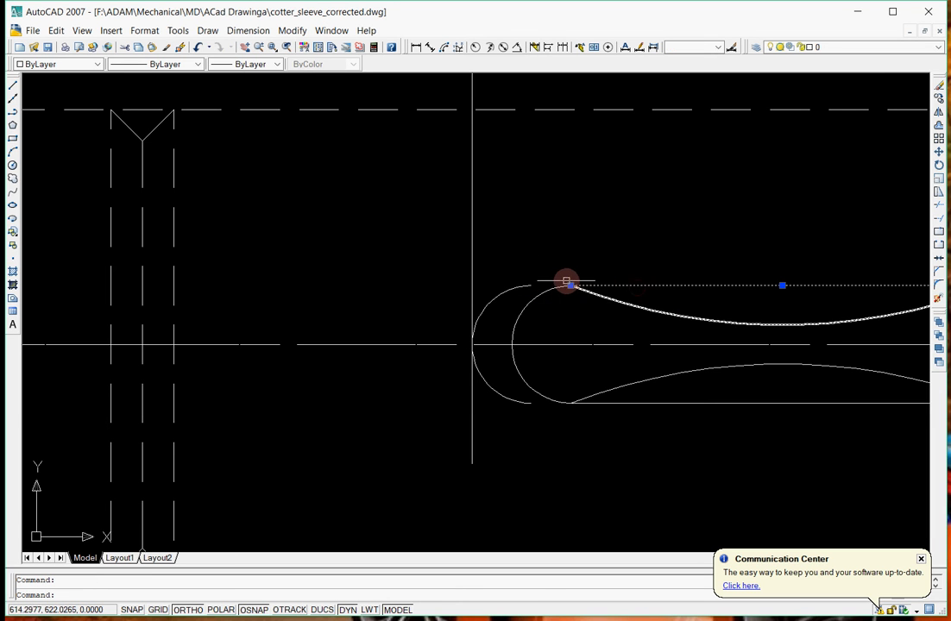
{"action": "left_click", "coordinate": [571, 285]}
{"action": "left_click", "coordinate": [528, 284]}
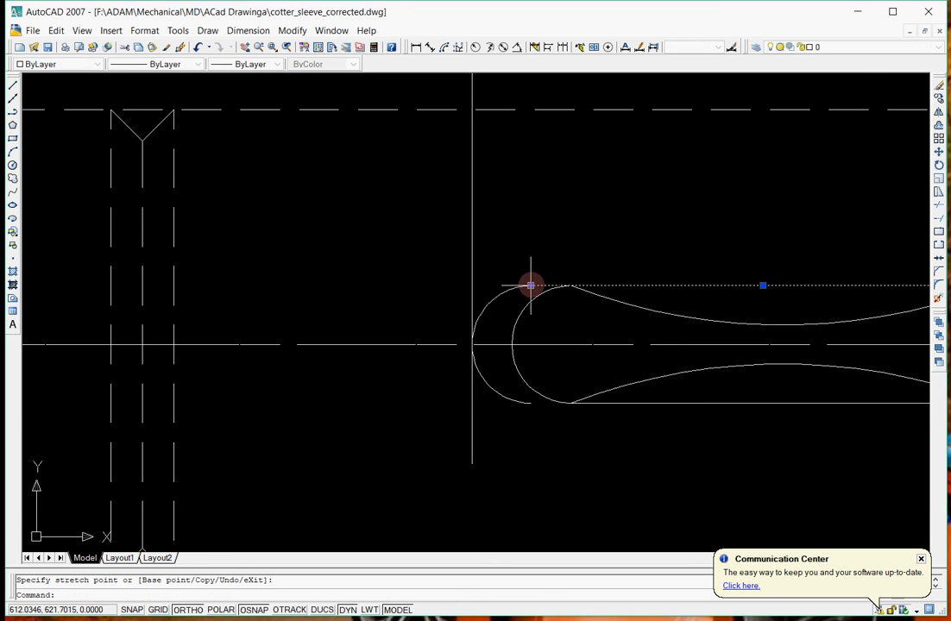
{"action": "key", "text": "Escape"}
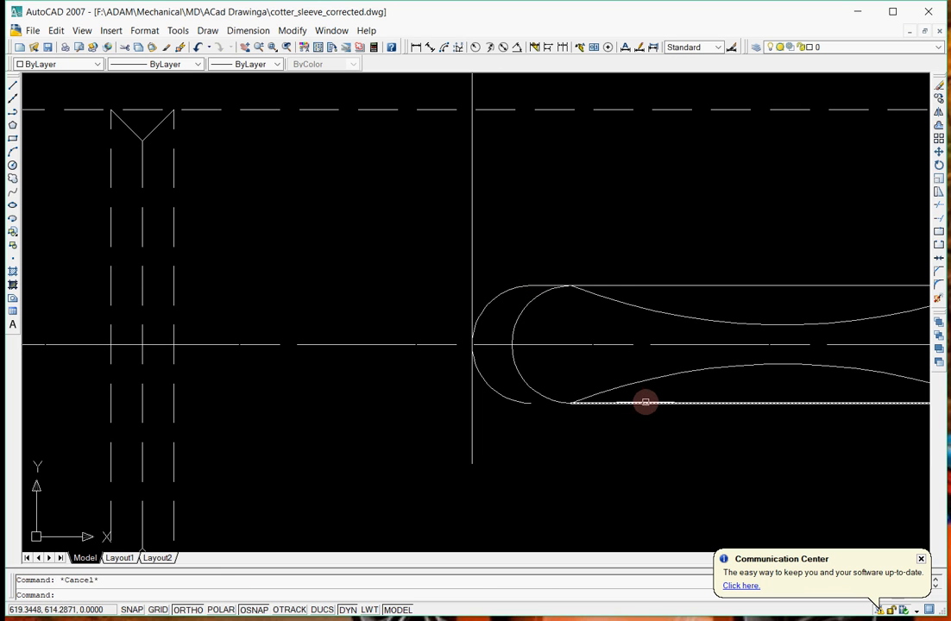
- Stretch the lower straight edge of the top view's right cotter outline to the lower end of its copied arc
{"action": "left_click", "coordinate": [645, 403]}
{"action": "left_click", "coordinate": [571, 403]}
{"action": "left_click", "coordinate": [530, 403]}
{"action": "key", "text": "Escape"}
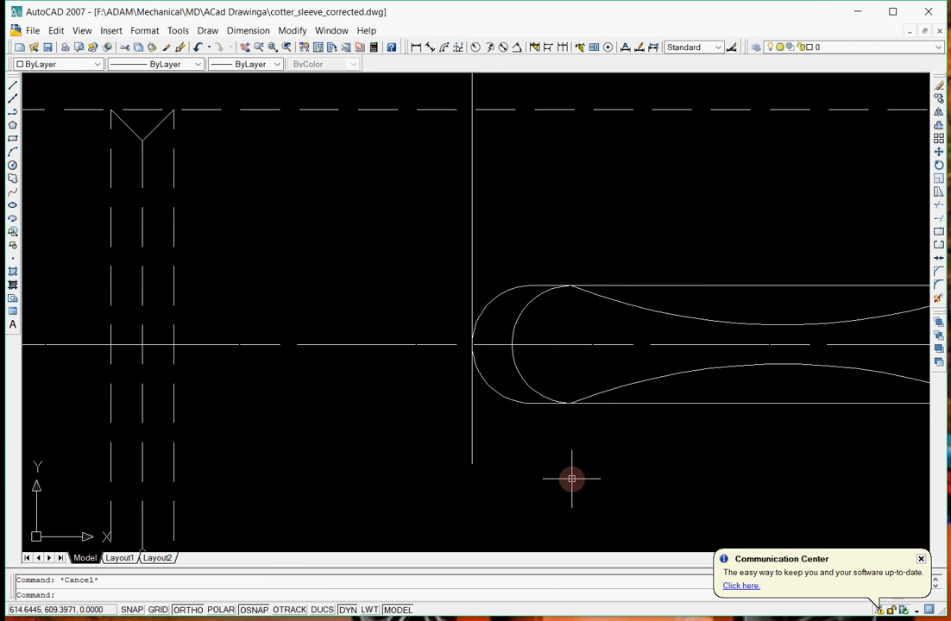
- Stretch the upper and lower straight edges of the top view's left cotter outline to the matching ends of its copied arc
{"action": "scroll", "coordinate": [560, 404], "scroll_direction": "down", "scroll_amount": 5}
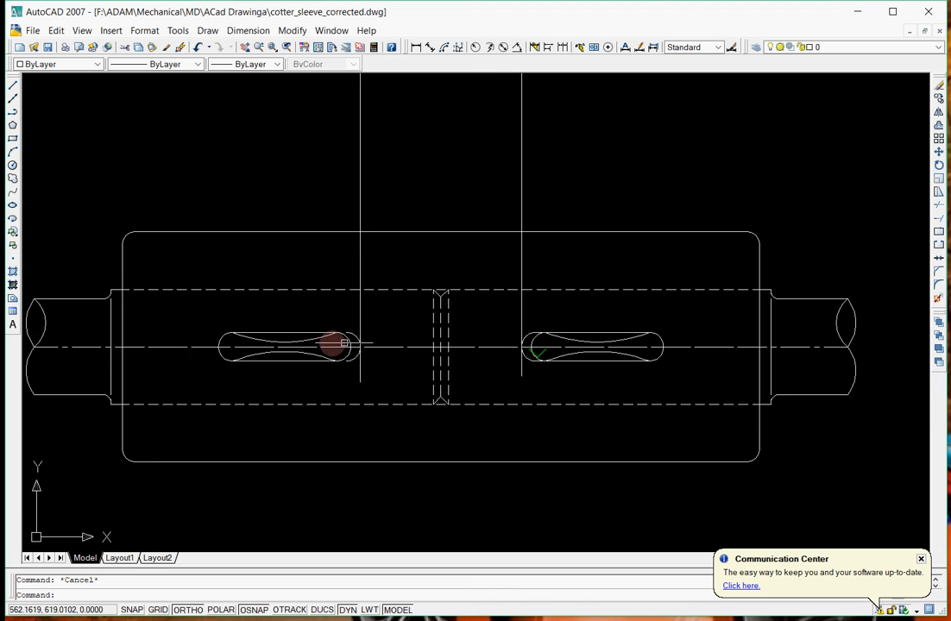
{"action": "scroll", "coordinate": [343, 344], "scroll_direction": "up", "scroll_amount": 5}
{"action": "left_click", "coordinate": [258, 334]}
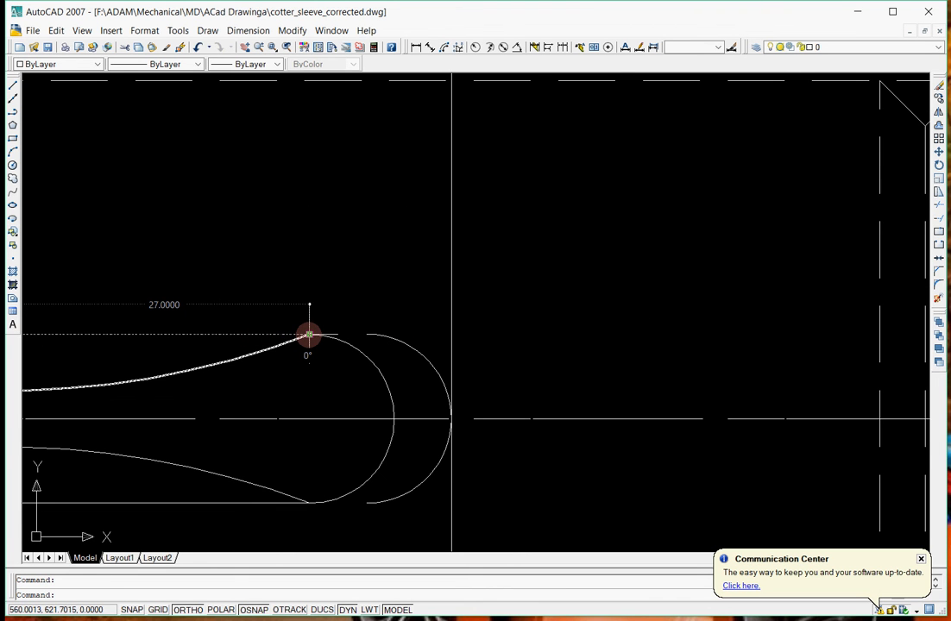
{"action": "left_click", "coordinate": [309, 334]}
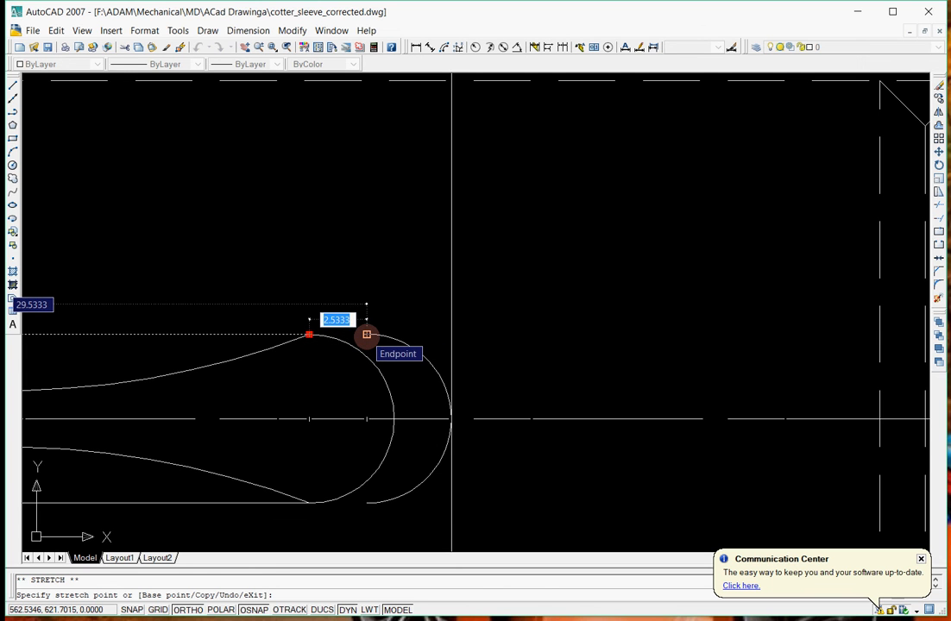
{"action": "left_click", "coordinate": [366, 334]}
{"action": "key", "text": "Escape"}
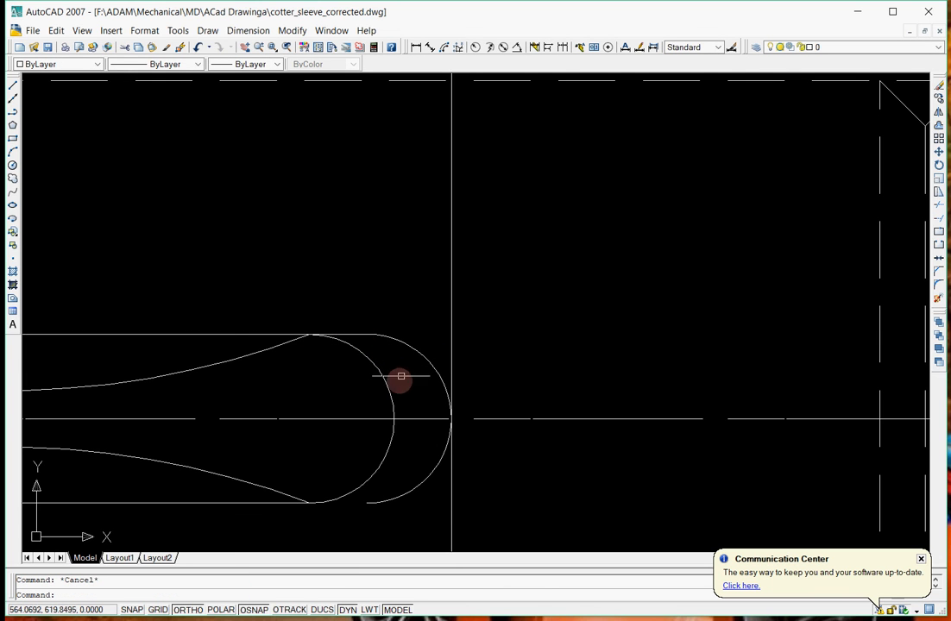
{"action": "left_click", "coordinate": [267, 502]}
{"action": "left_click", "coordinate": [309, 503]}
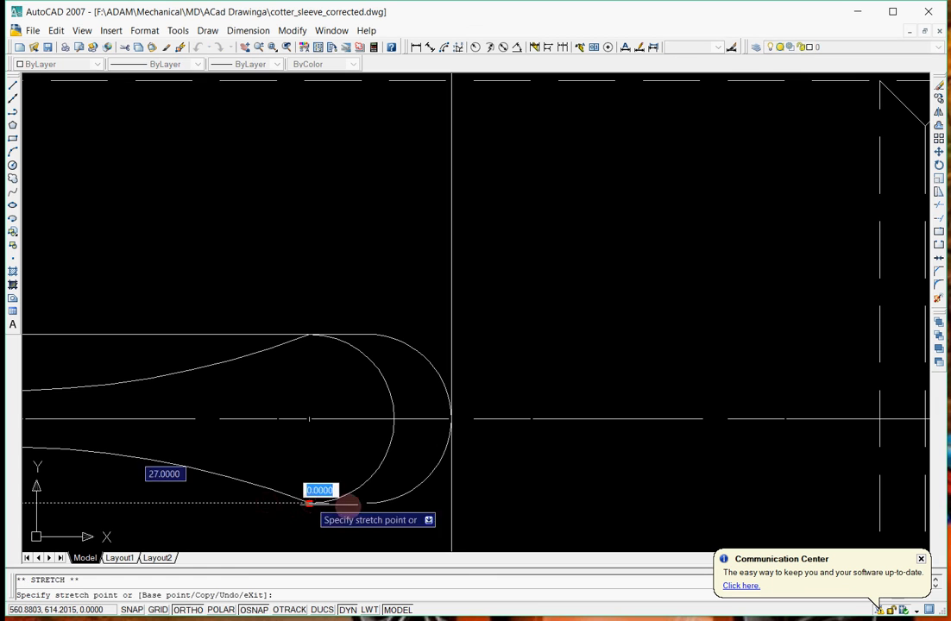
{"action": "left_click", "coordinate": [367, 503]}
{"action": "key", "text": "Escape"}
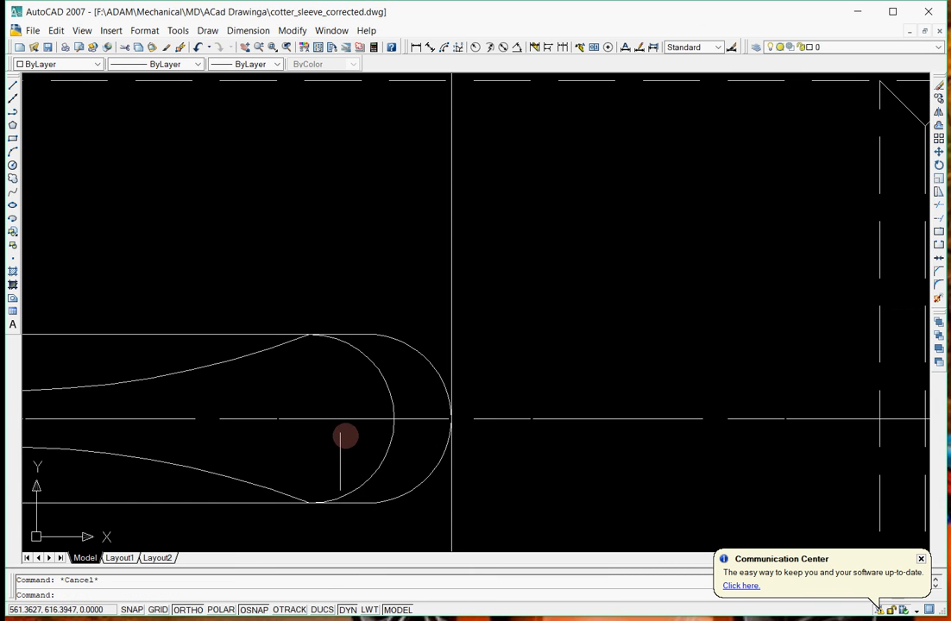
- Erase the two vertical projection lines running between the front view and the top view
{"action": "scroll", "coordinate": [346, 512], "scroll_direction": "down", "scroll_amount": 8}
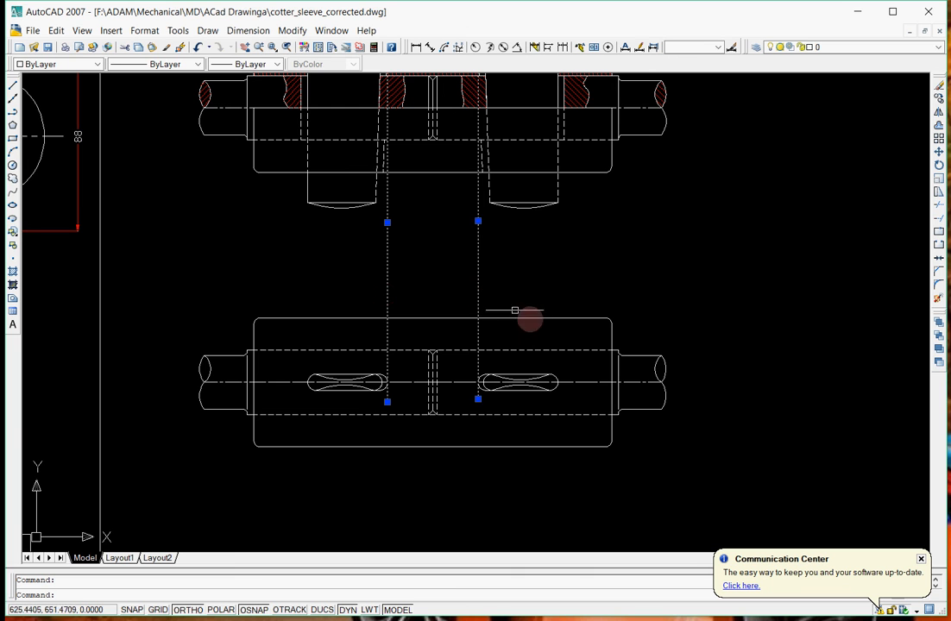
{"action": "key", "text": "Delete"}
{"action": "scroll", "coordinate": [600, 342], "scroll_direction": "down", "scroll_amount": 5}
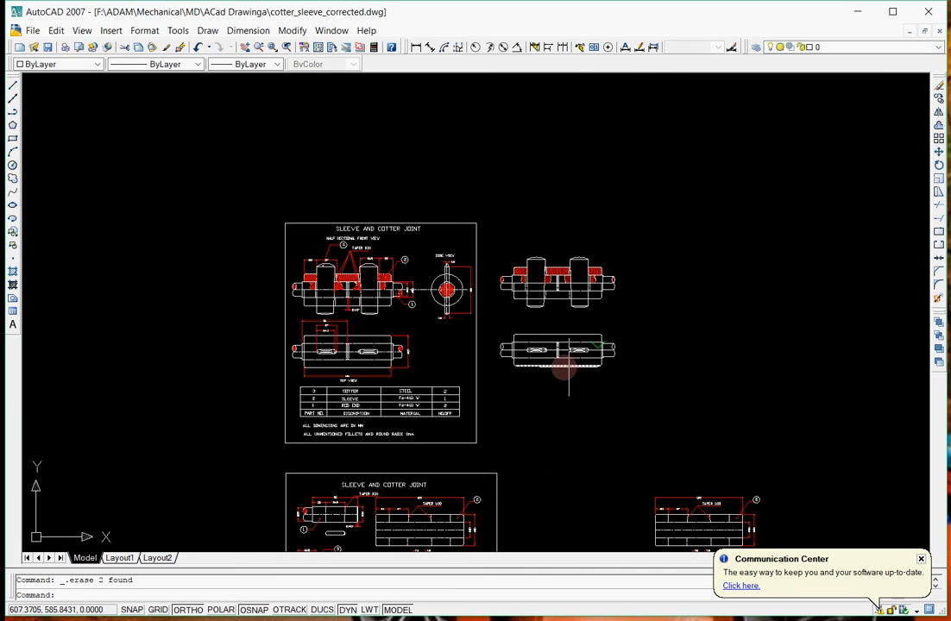